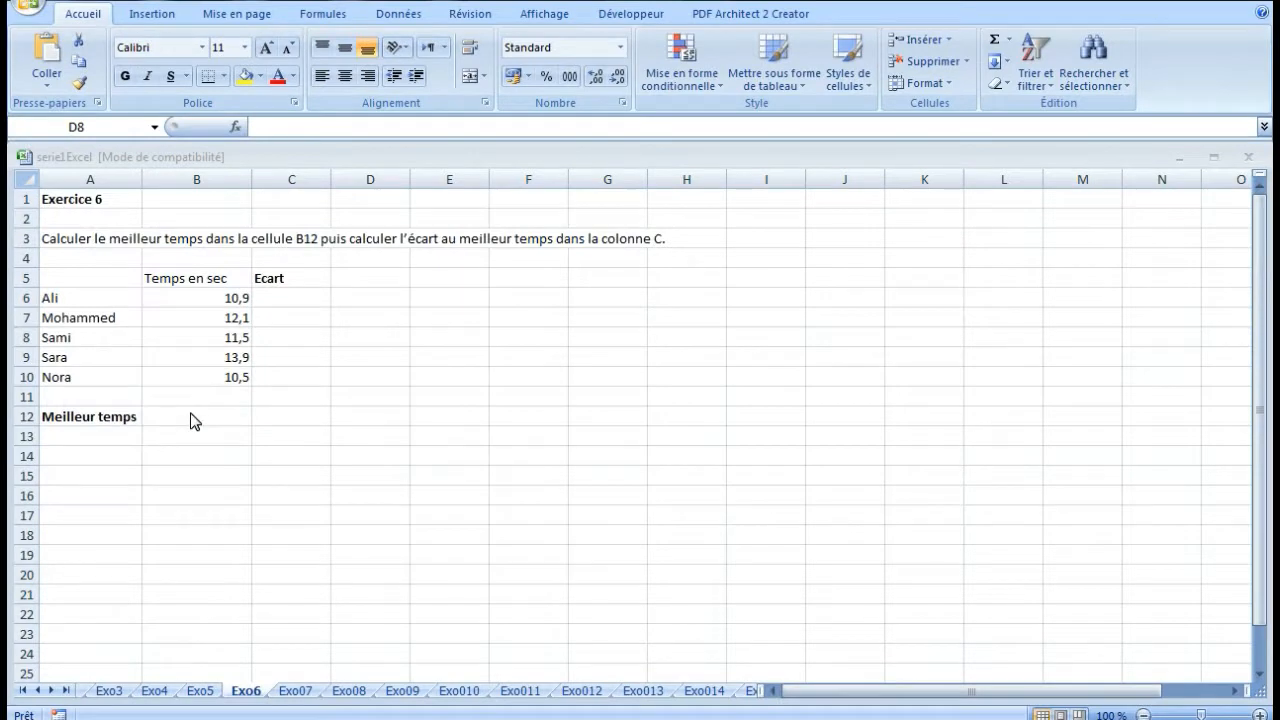
# - Calculate the best time in cell B12 with the formula =MIN(B6:B10)
pyautogui.click(190, 413)
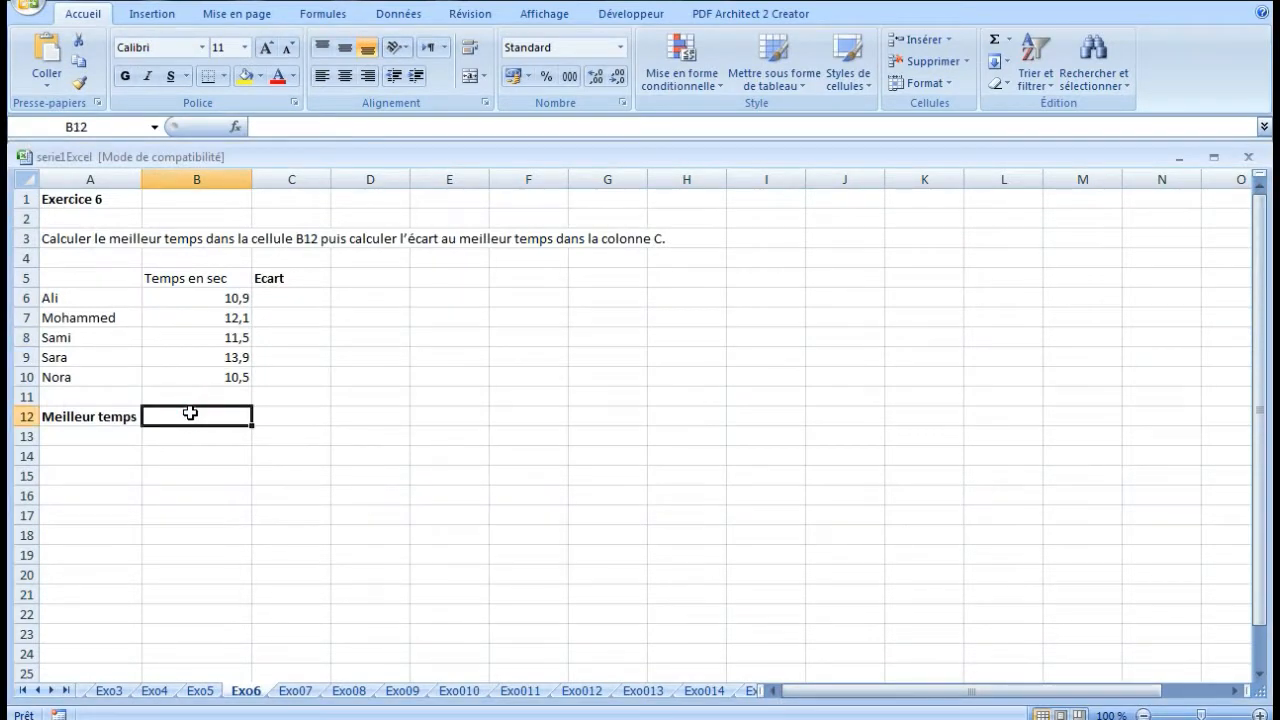
pyautogui.write('=mi')
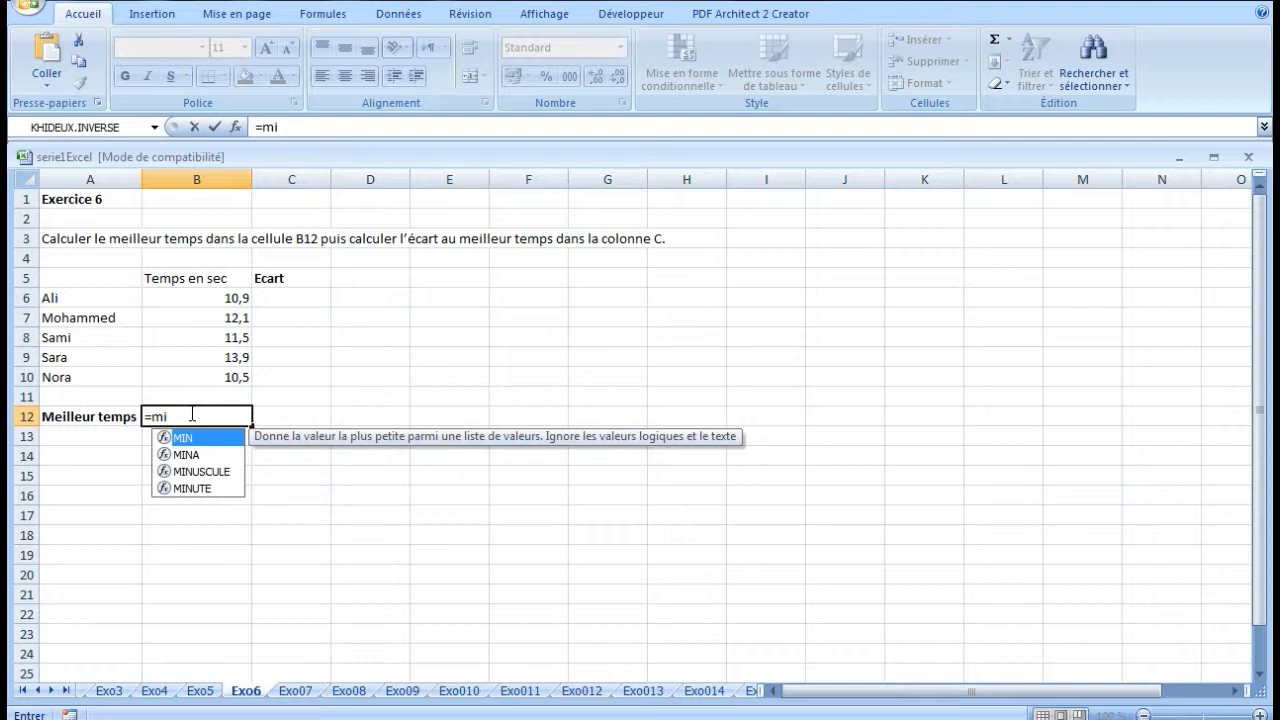
pyautogui.doubleClick(199, 440)
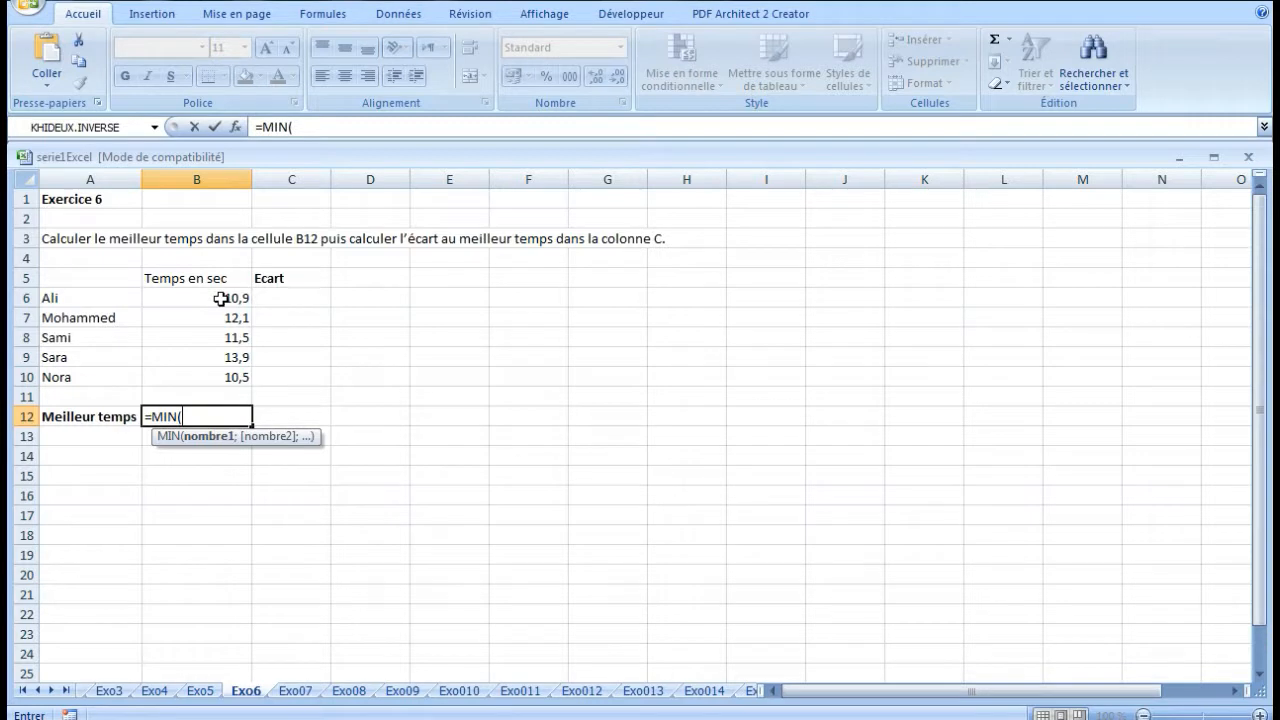
pyautogui.moveTo(220, 298); pyautogui.dragTo(220, 377)
pyautogui.write(')')
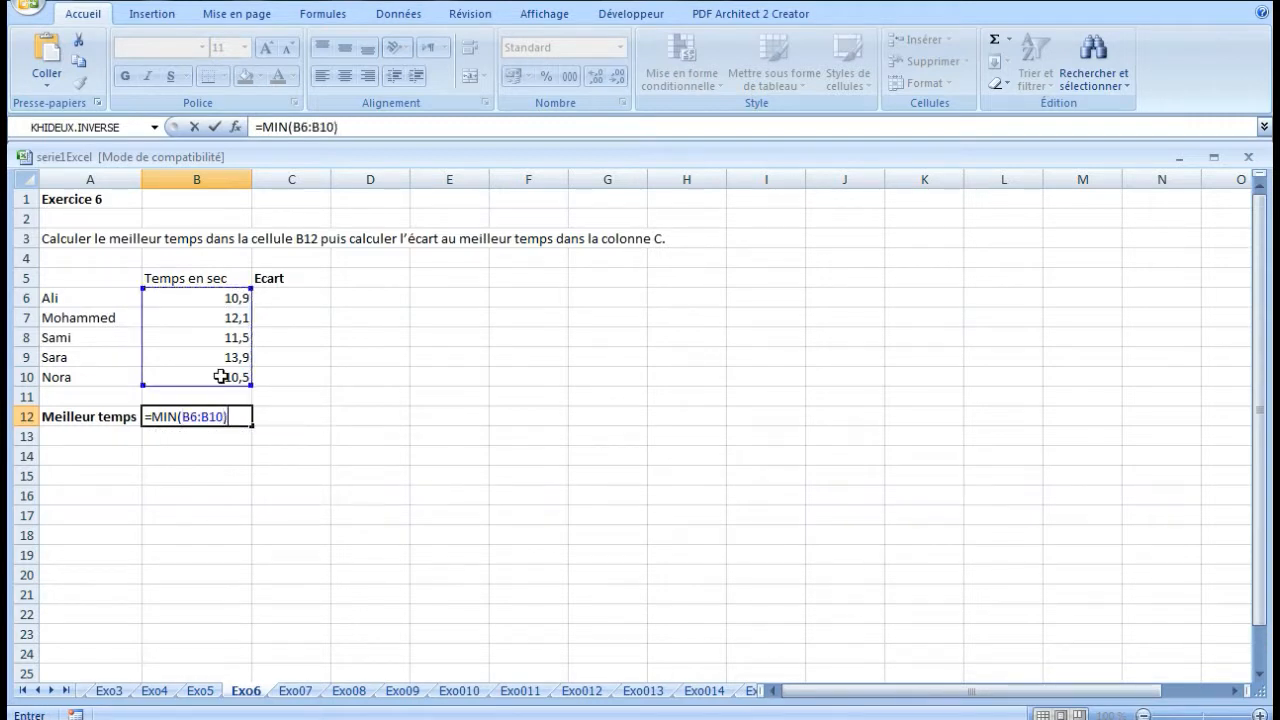
pyautogui.press('Return')
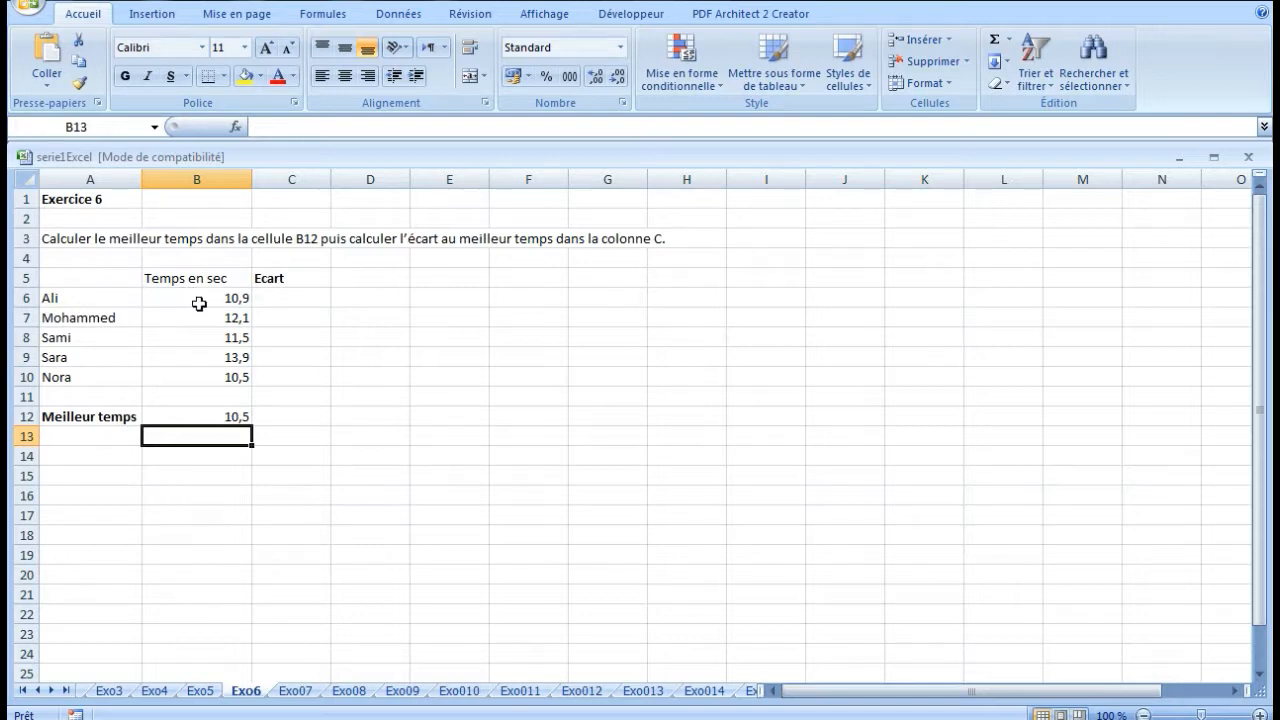
# - Enter the formula =B6-B12 in C6 to calculate the first runner's gap to the best time
pyautogui.click(277, 299)
pyautogui.write('=')
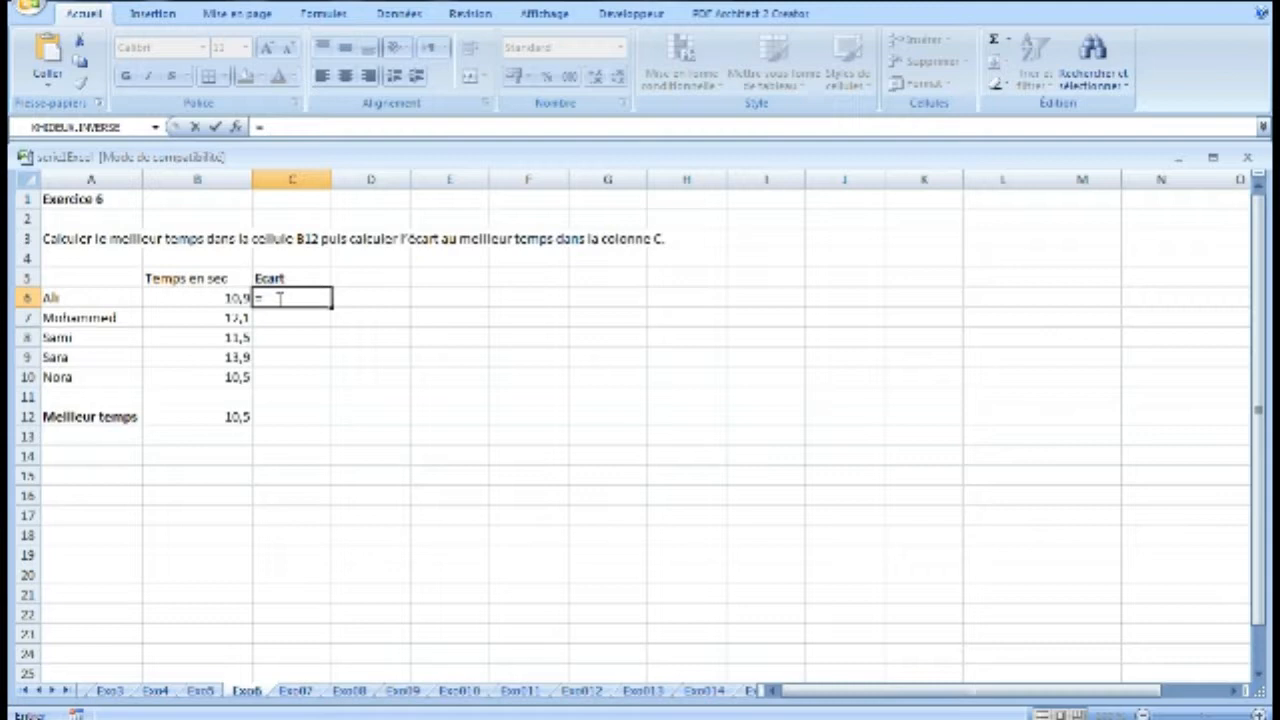
pyautogui.click(205, 298)
pyautogui.write('-')
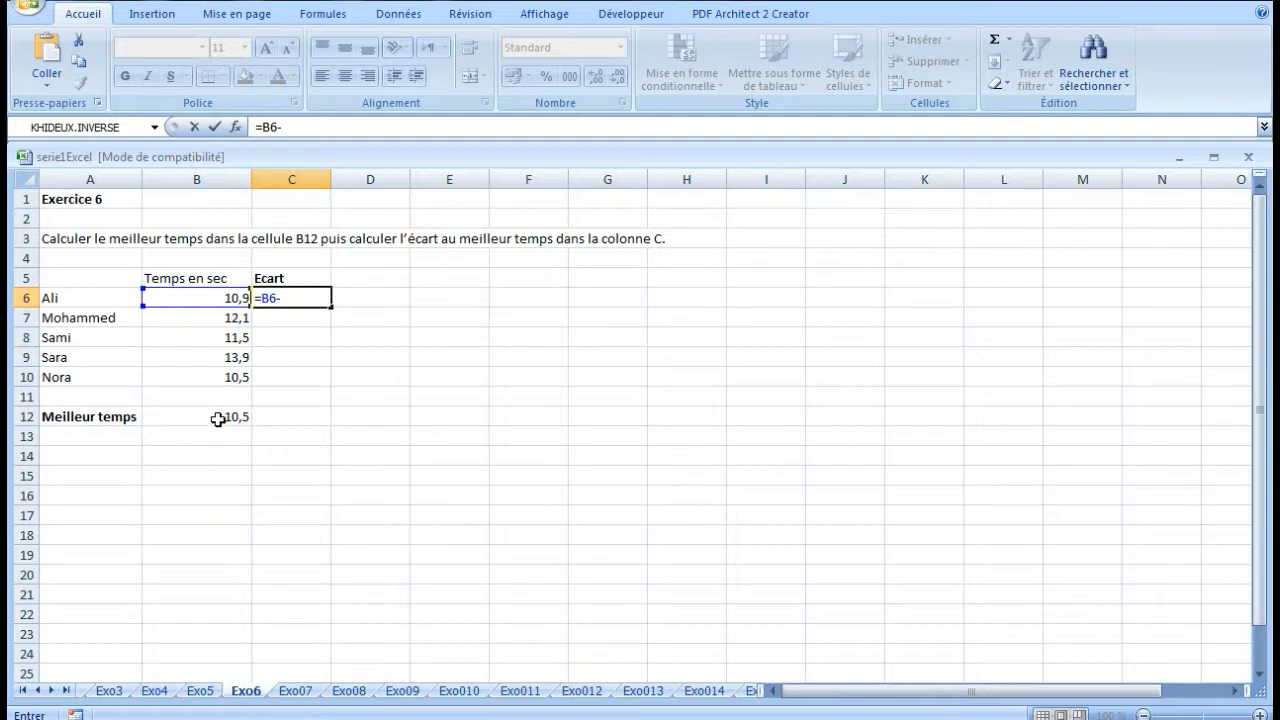
pyautogui.click(217, 419)
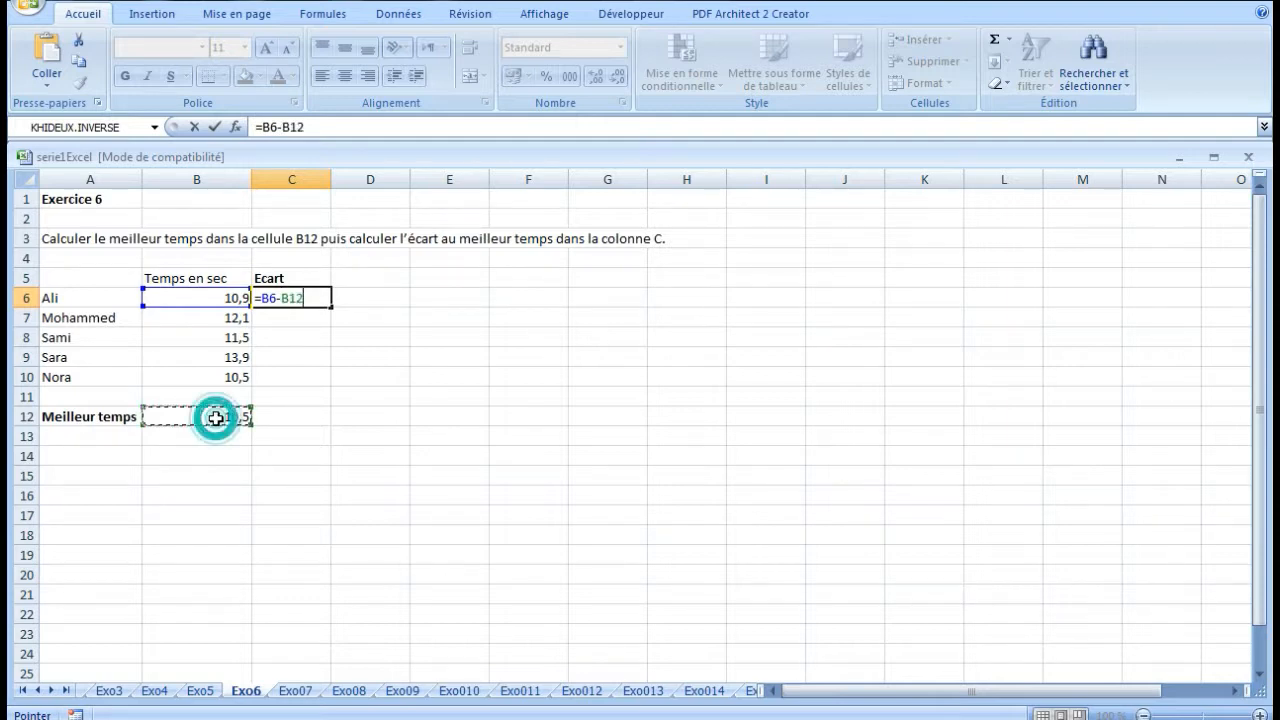
pyautogui.press('Return')
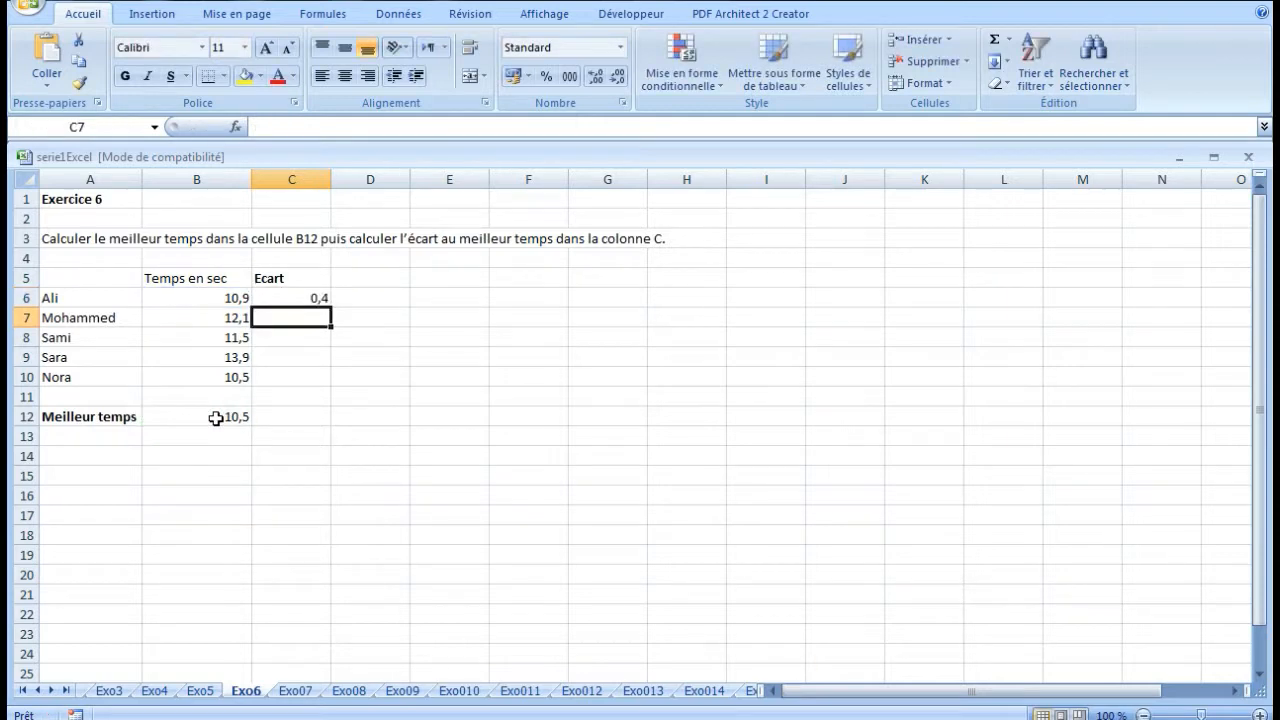
# - Try to copy the gap formula from C6 down to C10 and check the references in C7
pyautogui.click(305, 297)
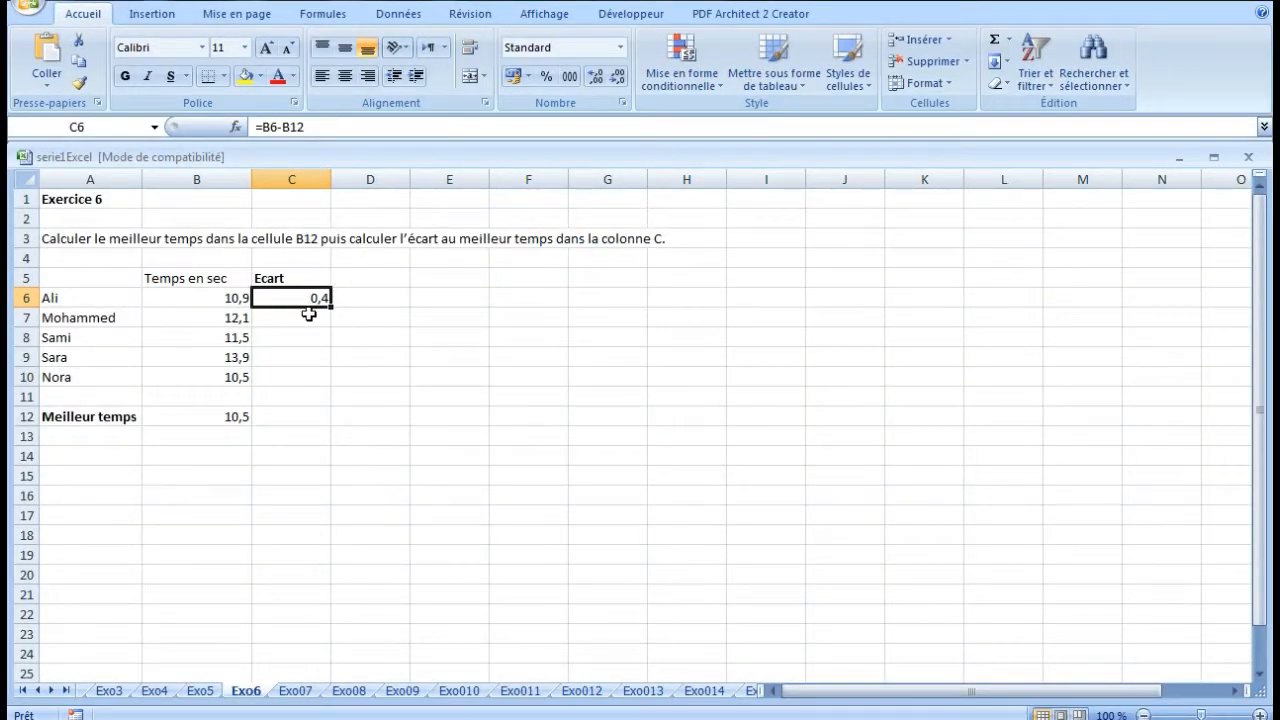
pyautogui.moveTo(330, 307); pyautogui.dragTo(332, 386)
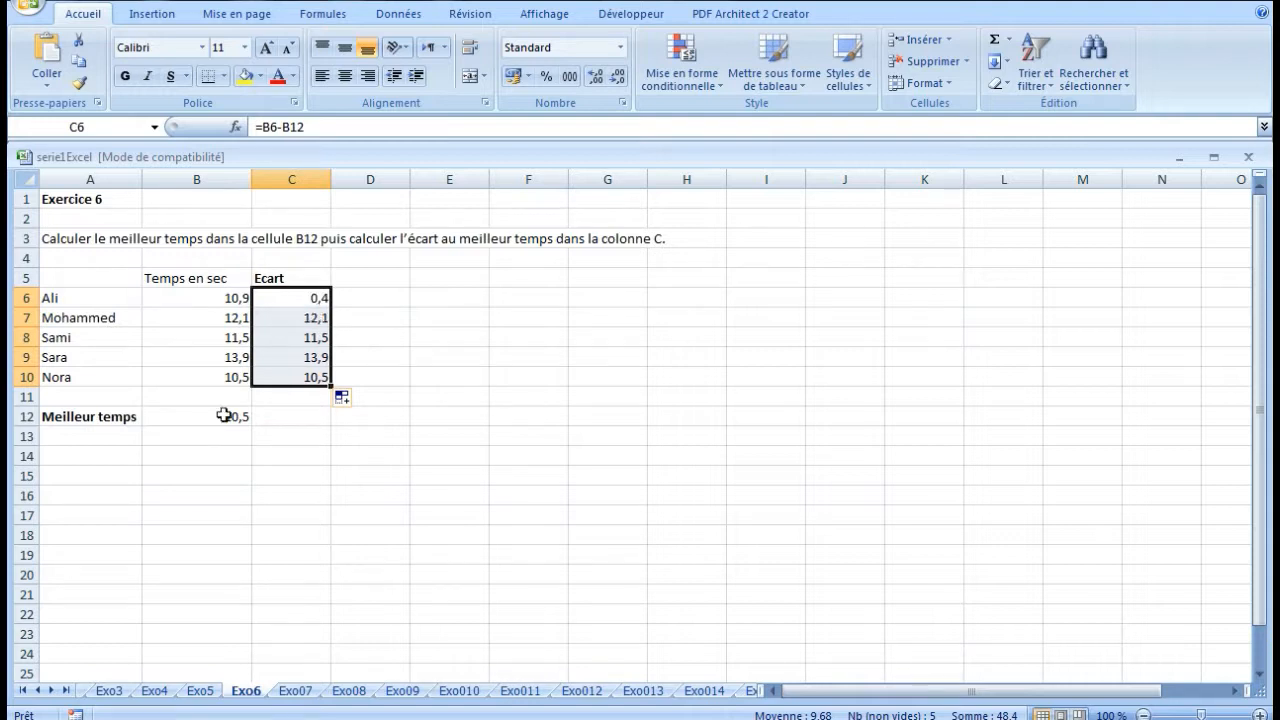
pyautogui.click(295, 318)
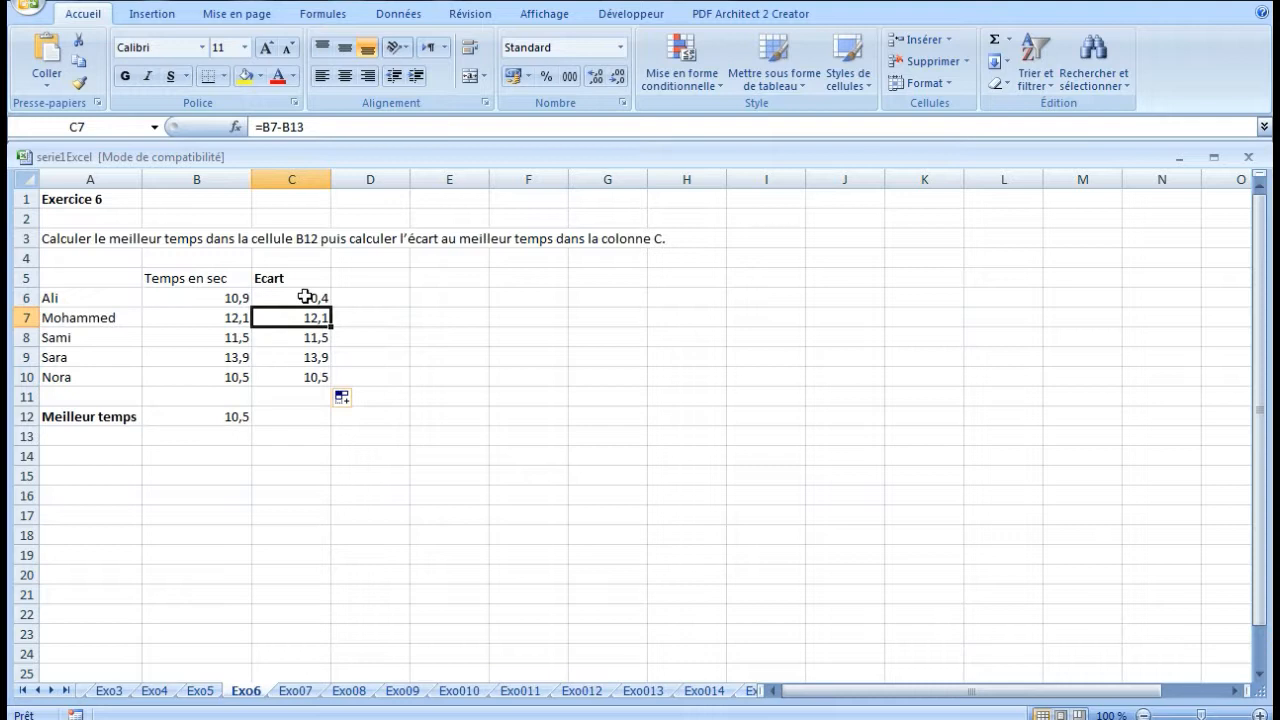
# - Lock the row of the best-time reference in C6 so the formula is =B6-B$12
pyautogui.click(304, 296)
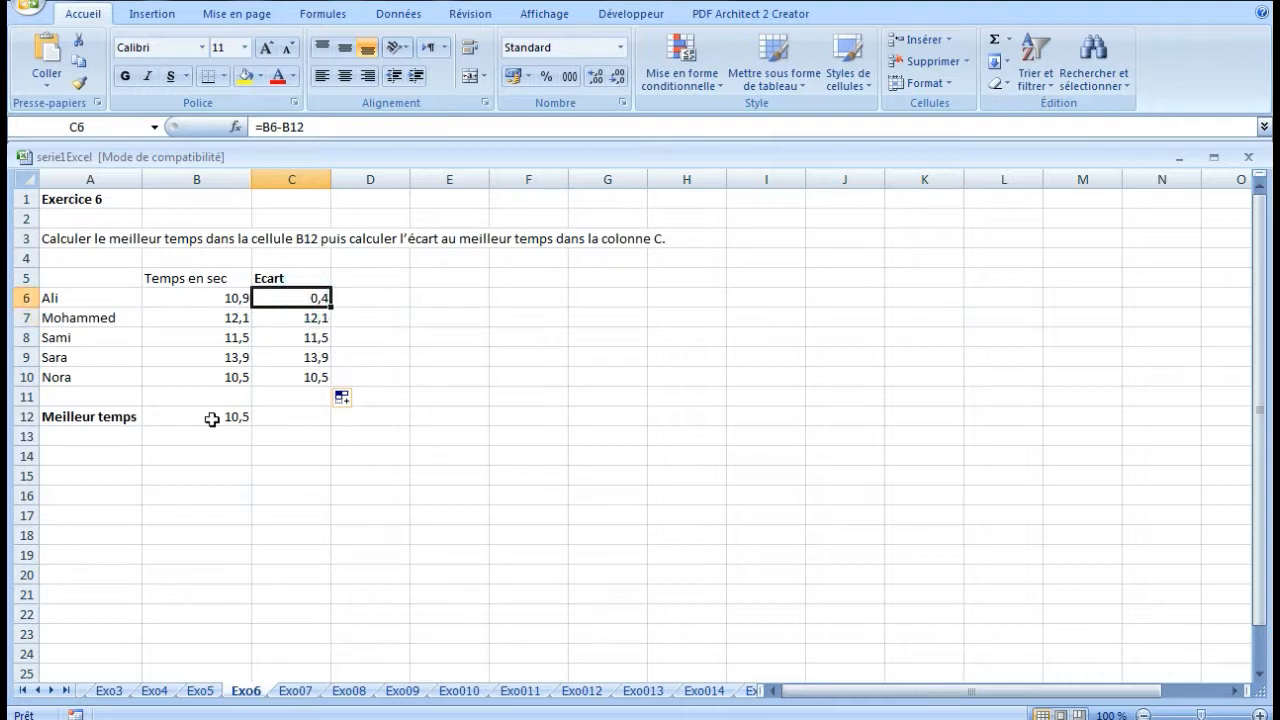
pyautogui.click(291, 127)
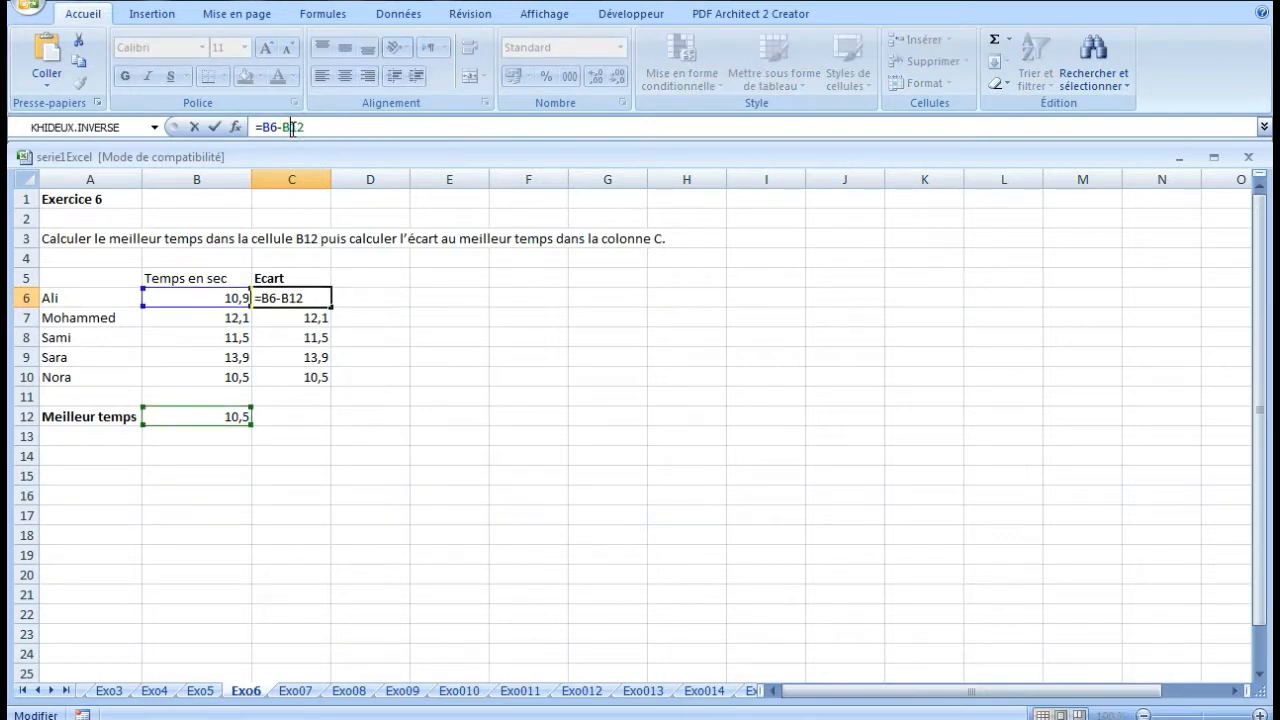
pyautogui.write('$')
pyautogui.press('Return')
# - Fill the corrected gap formula from C6 down to C10 and check the formulas in C6 and C7
pyautogui.click(316, 297)
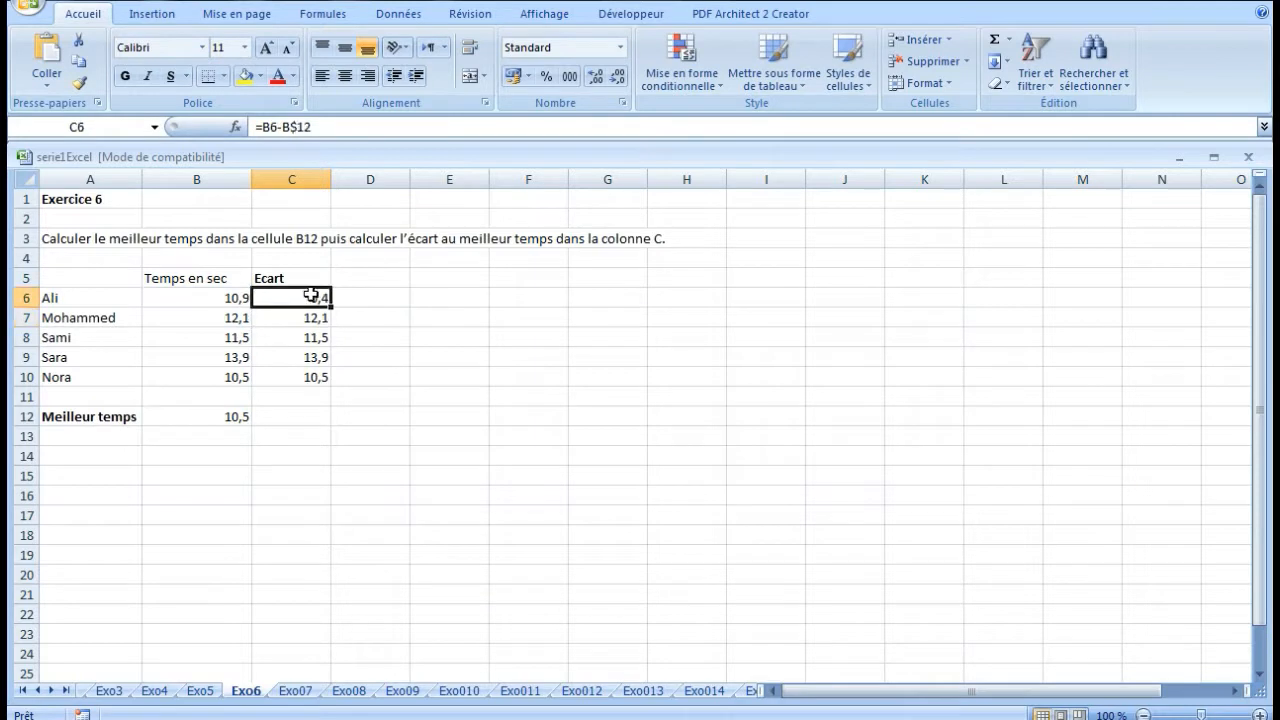
pyautogui.moveTo(329, 306); pyautogui.dragTo(325, 378)
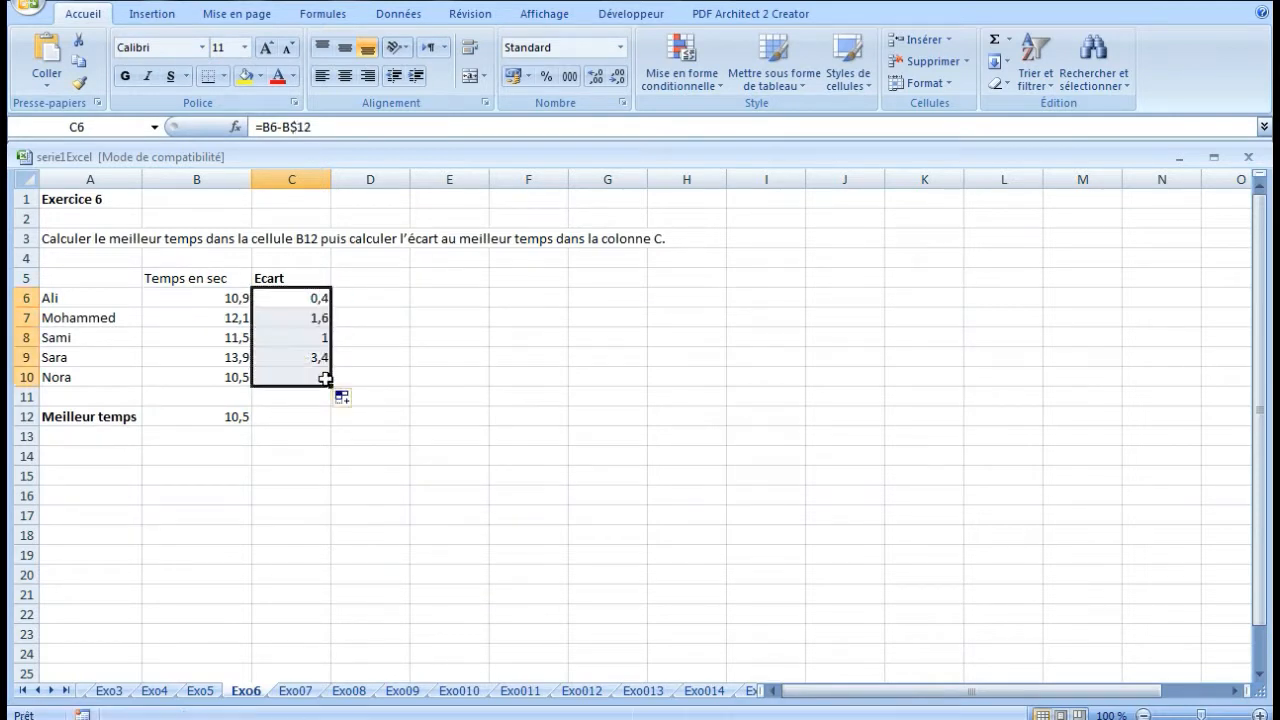
pyautogui.click(421, 335)
pyautogui.click(316, 297)
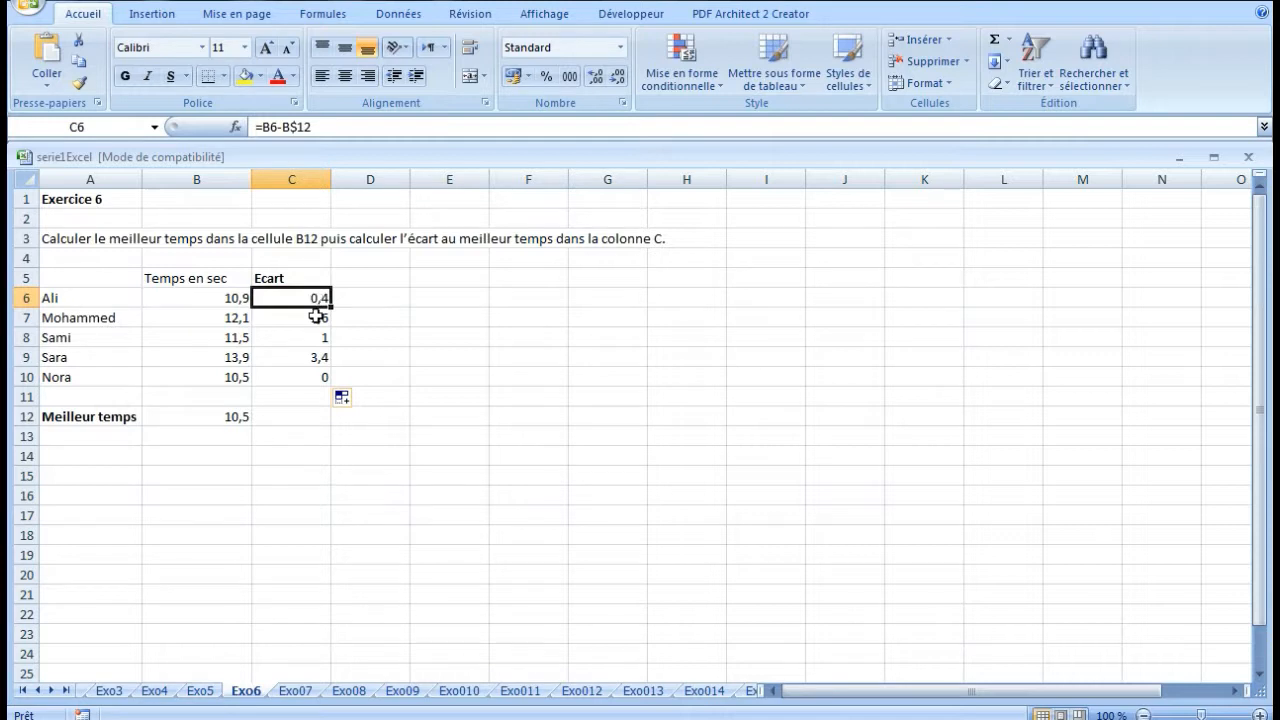
pyautogui.click(316, 317)
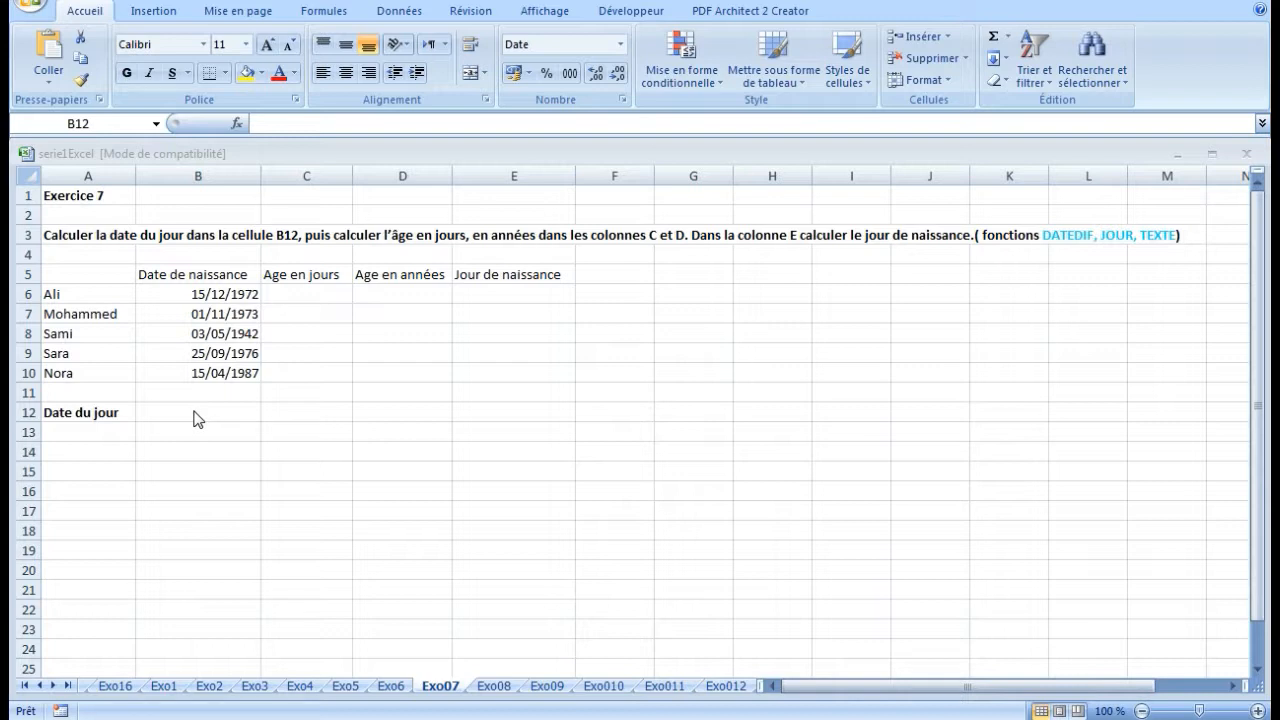
# - Enter today's date in cell B12 of the Exo07 sheet with the formula =AUJOURDHUI()
pyautogui.click(197, 416)
pyautogui.write('=au')
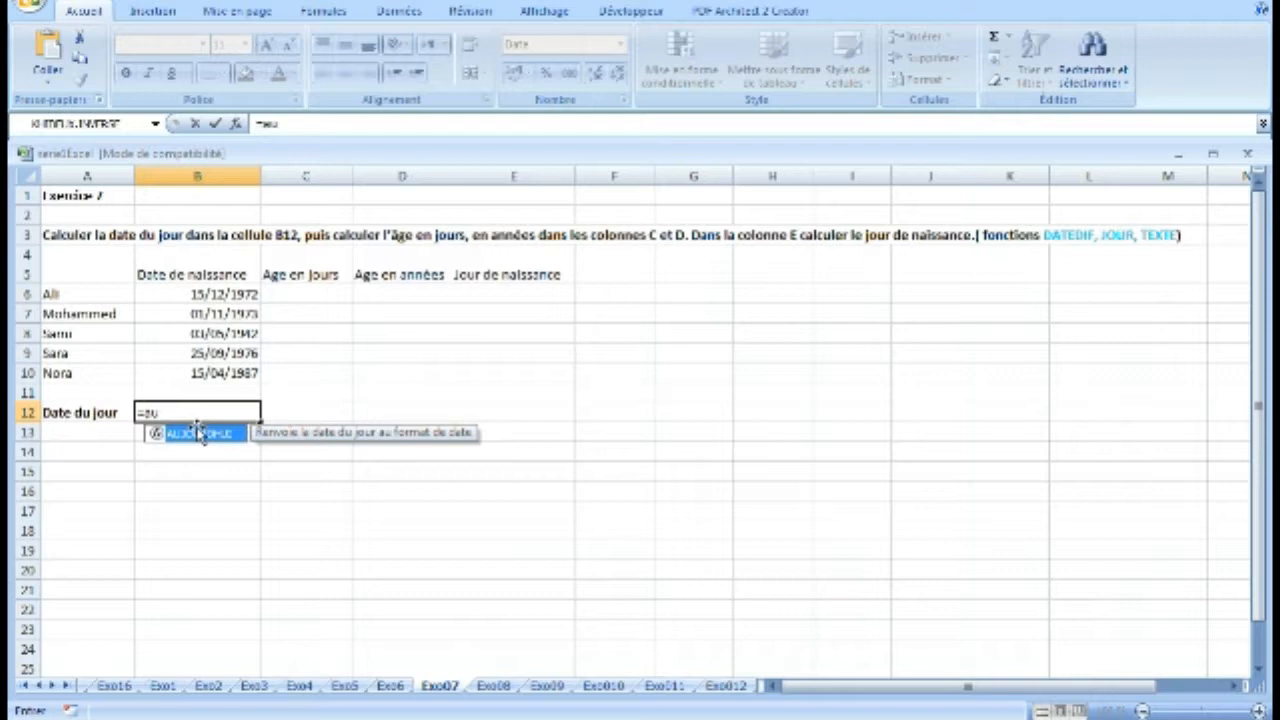
pyautogui.doubleClick(216, 432)
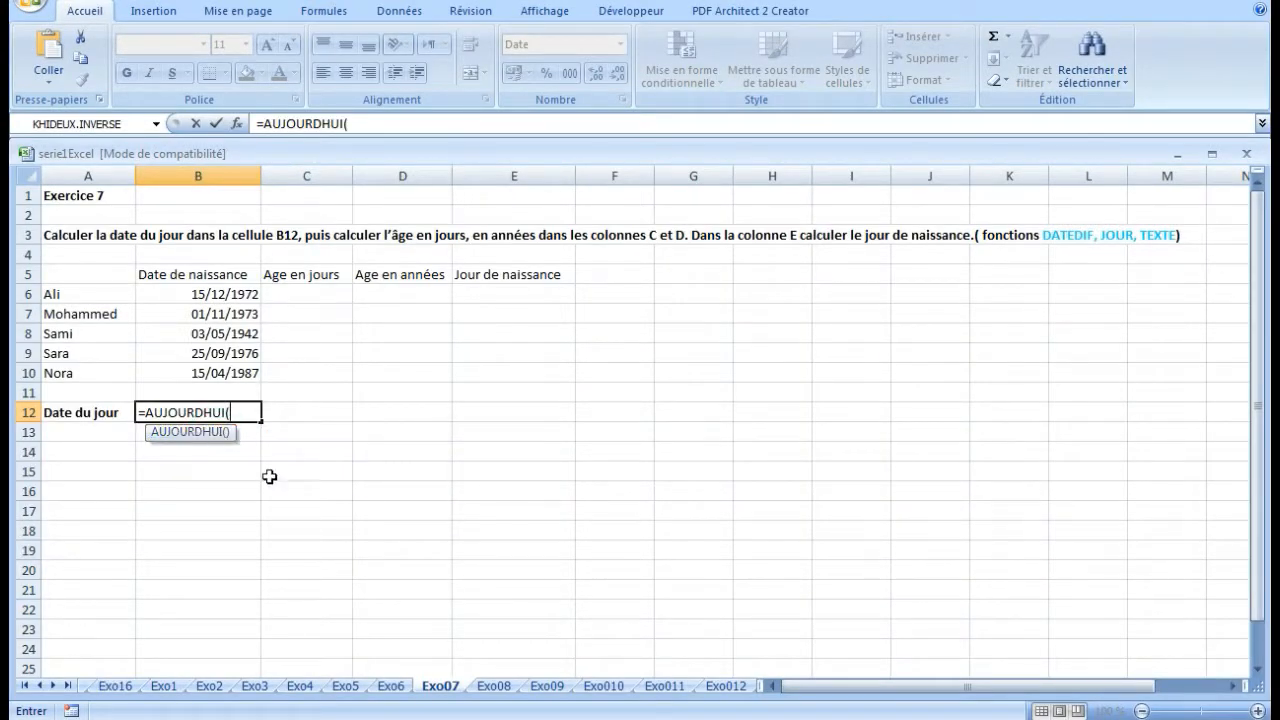
pyautogui.write(')')
pyautogui.hotkey('ctrl', 'Return')
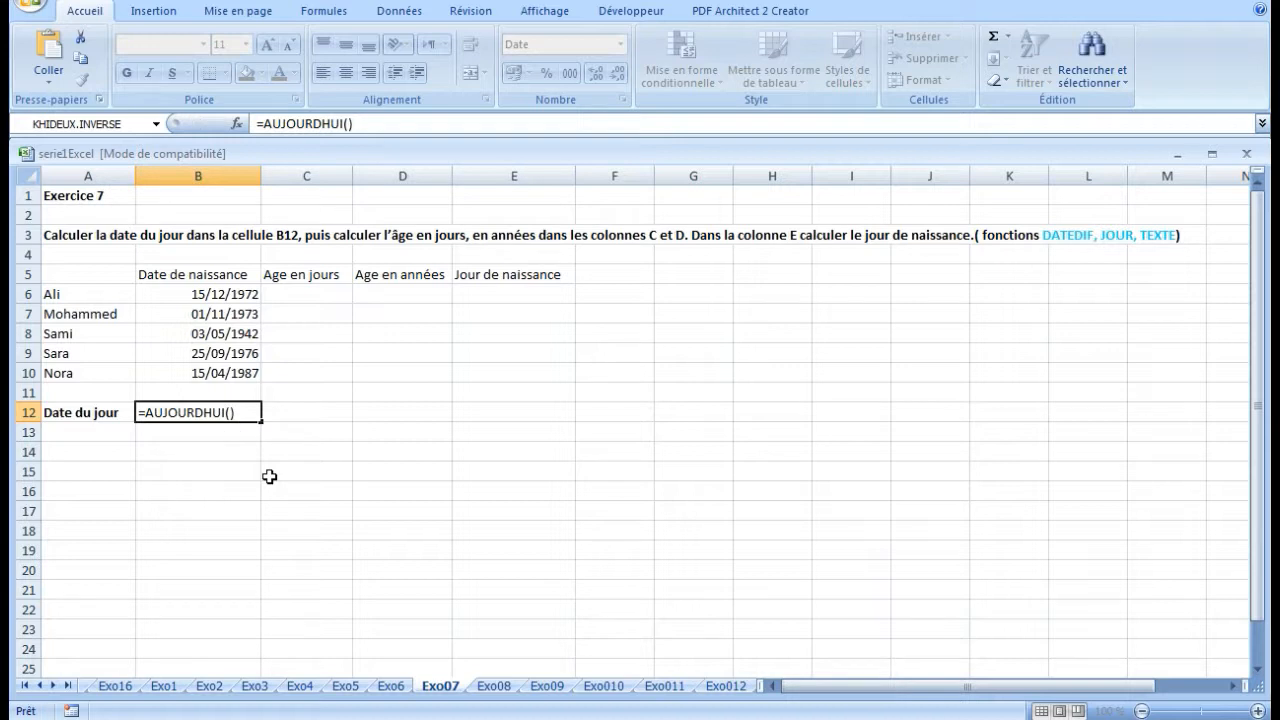
pyautogui.press('Return')
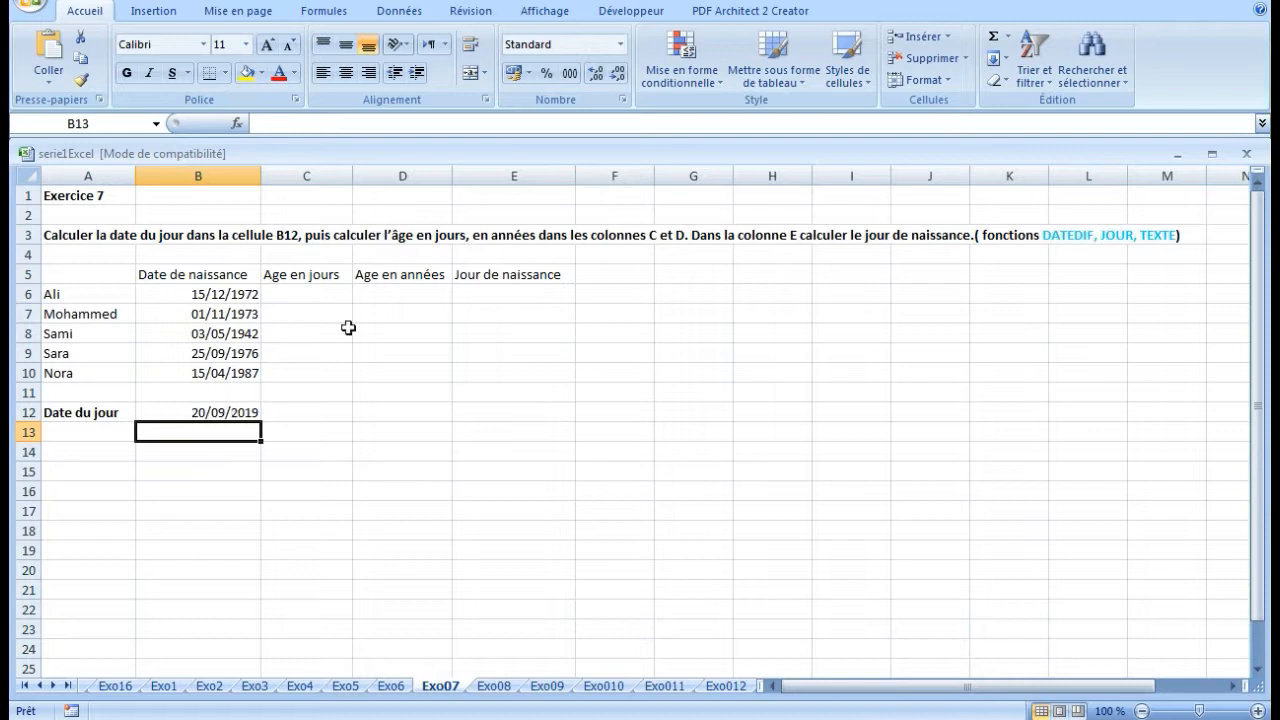
# - Calculate the first person's age in days in C6 with the formula =DATEDIF(B6;B12;"d")
pyautogui.click(291, 294)
pyautogui.write('=DATEDIF')
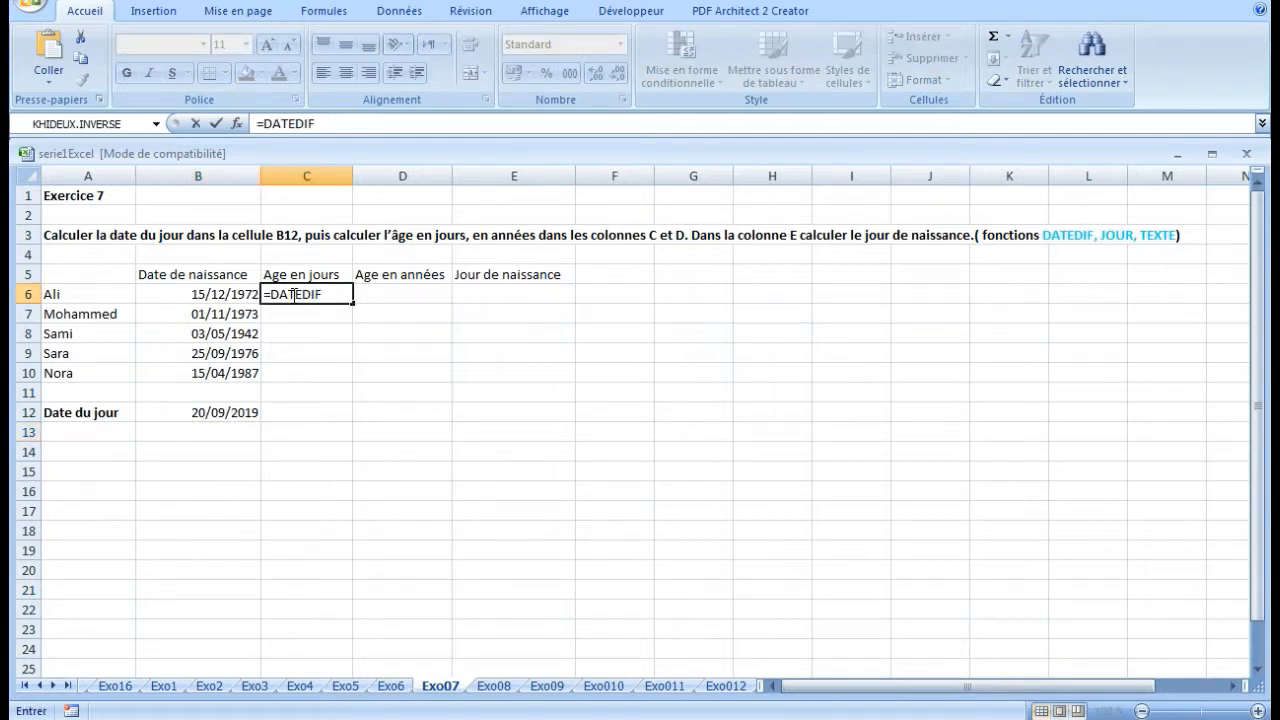
pyautogui.write('(')
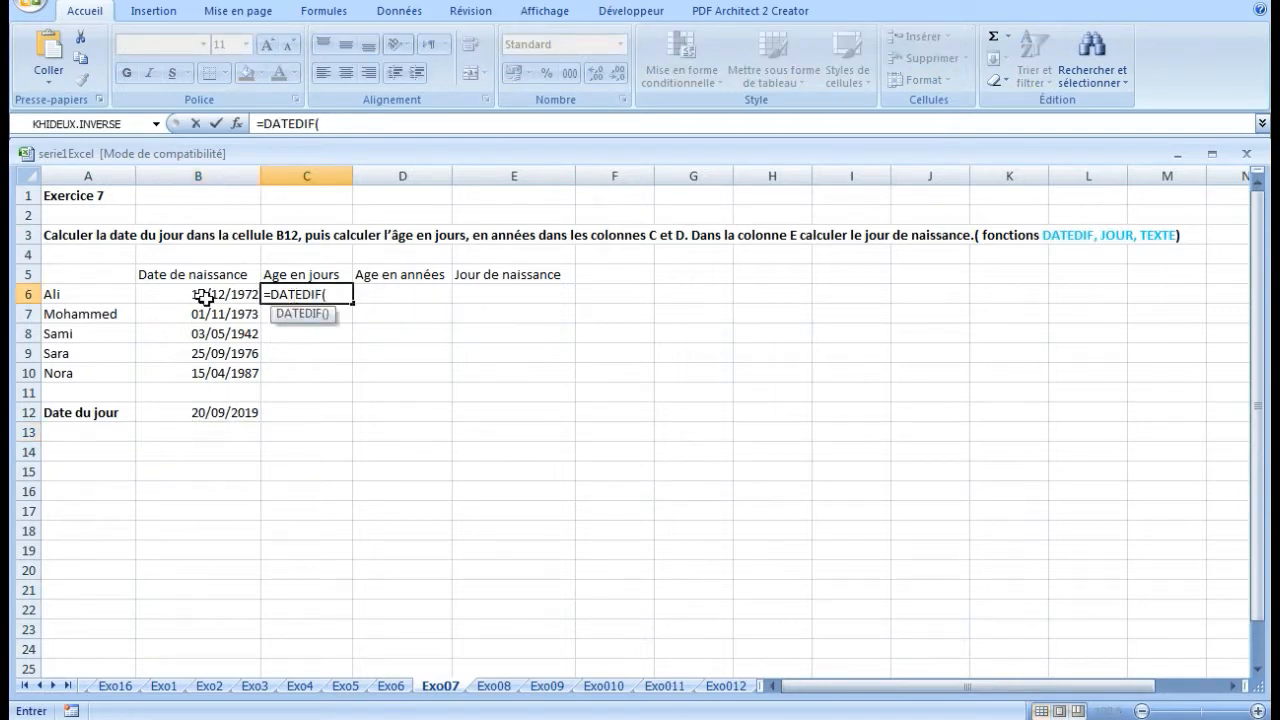
pyautogui.click(216, 294)
pyautogui.write(';')
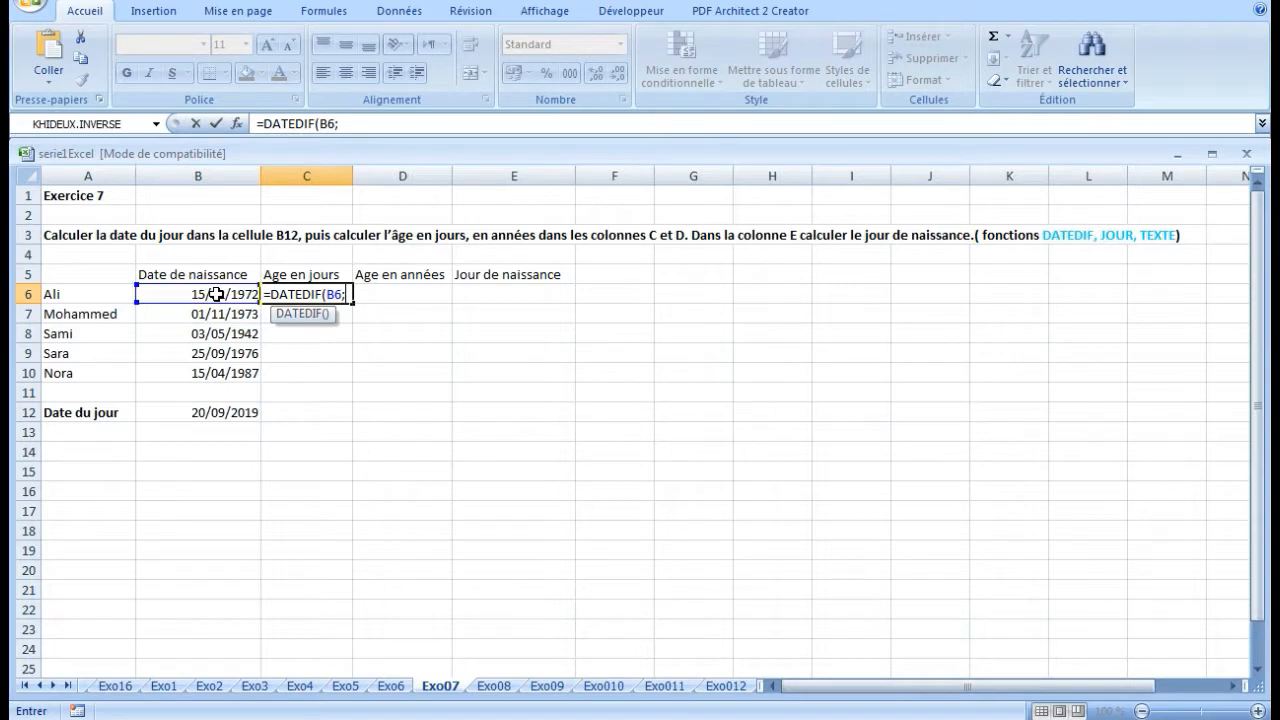
pyautogui.click(224, 414)
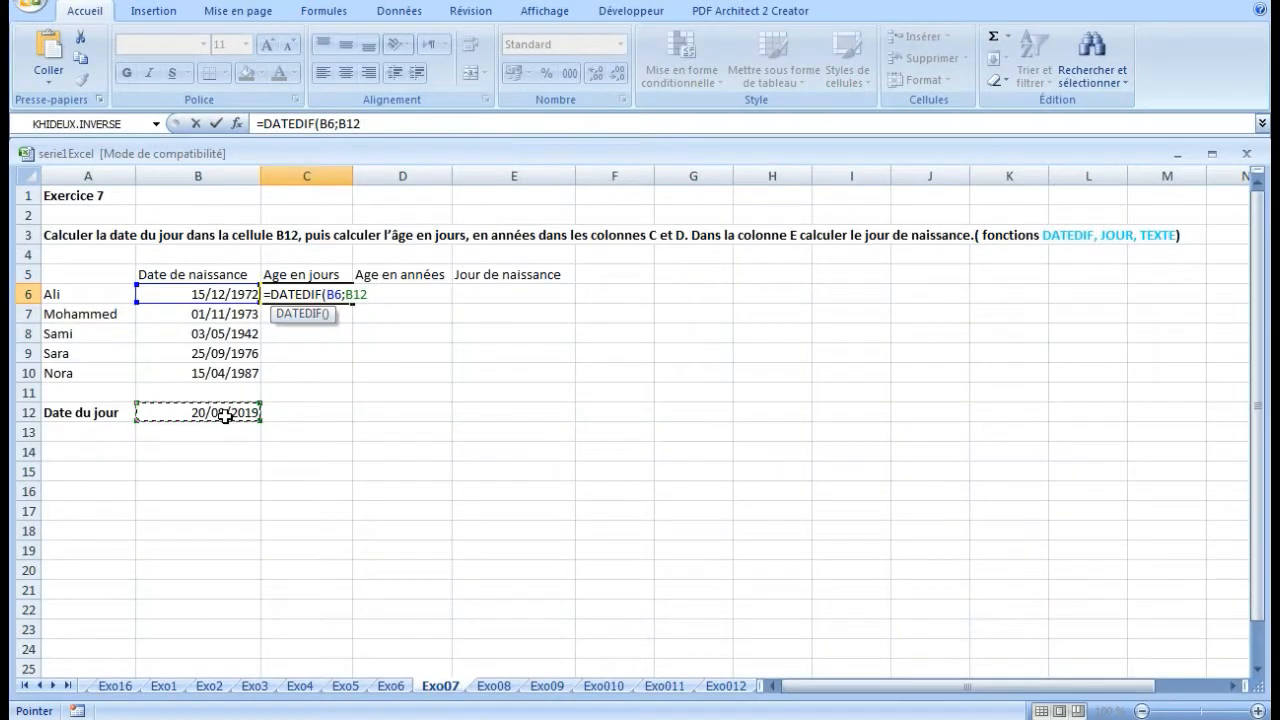
pyautogui.write(';"d")')
pyautogui.press('Return')
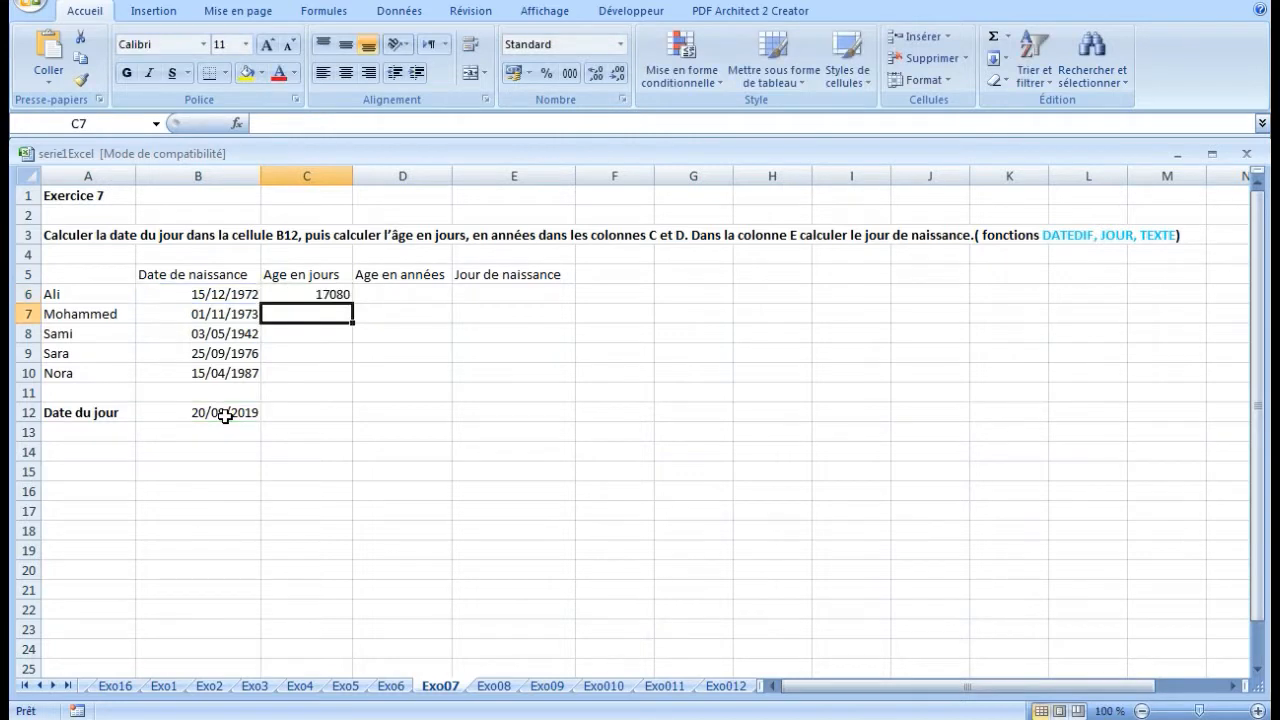
# - Change the current-date reference in C6's formula to B$12 and fill the age in days down to C10
pyautogui.click(310, 294)
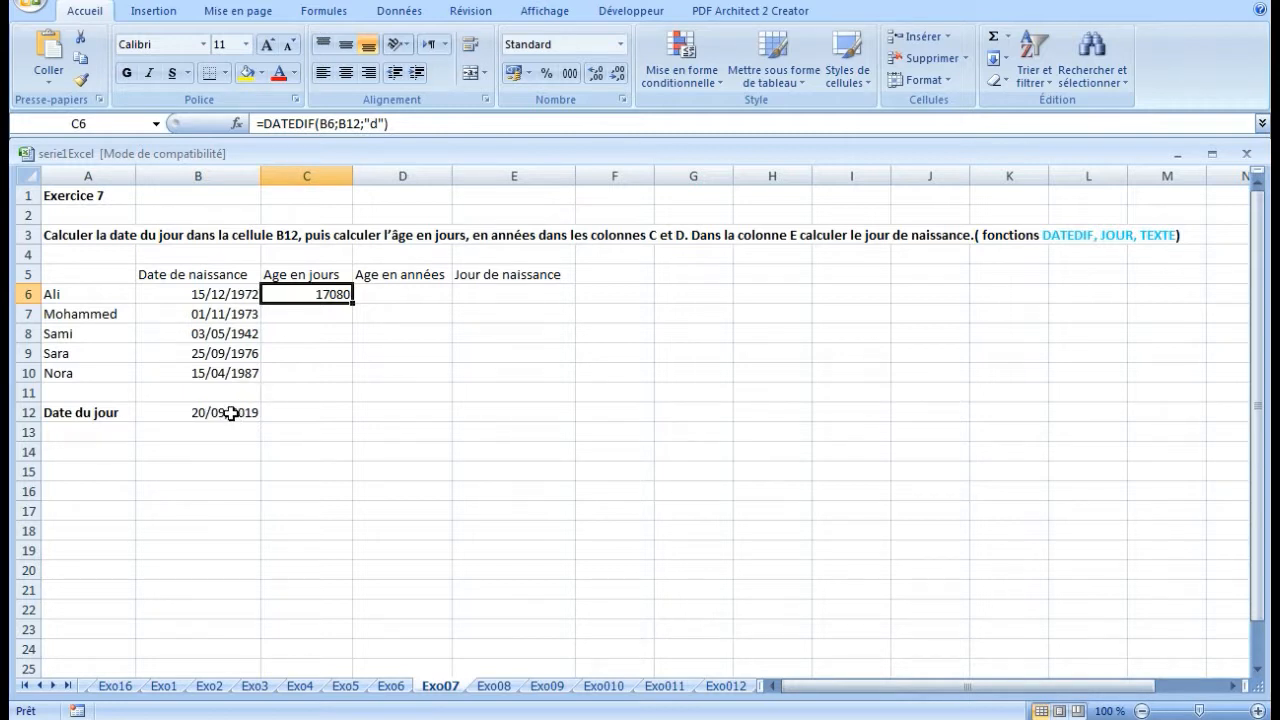
pyautogui.click(347, 123)
pyautogui.write('$')
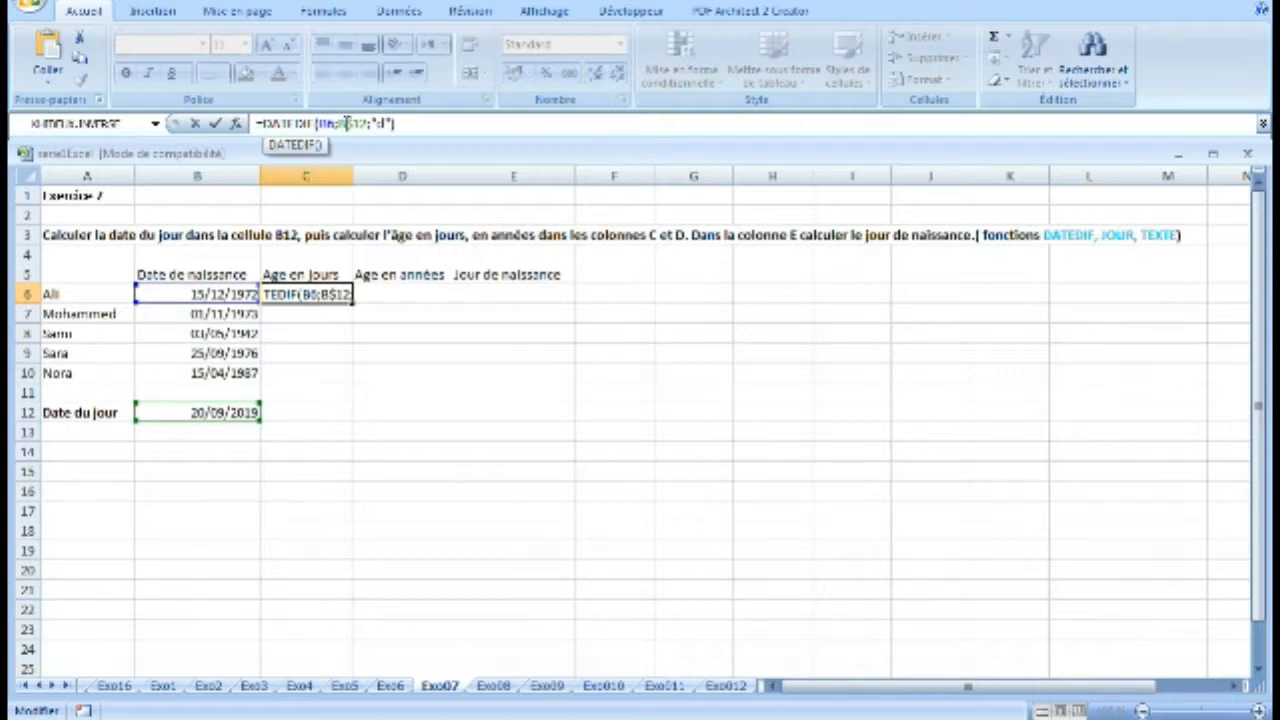
pyautogui.press('Return')
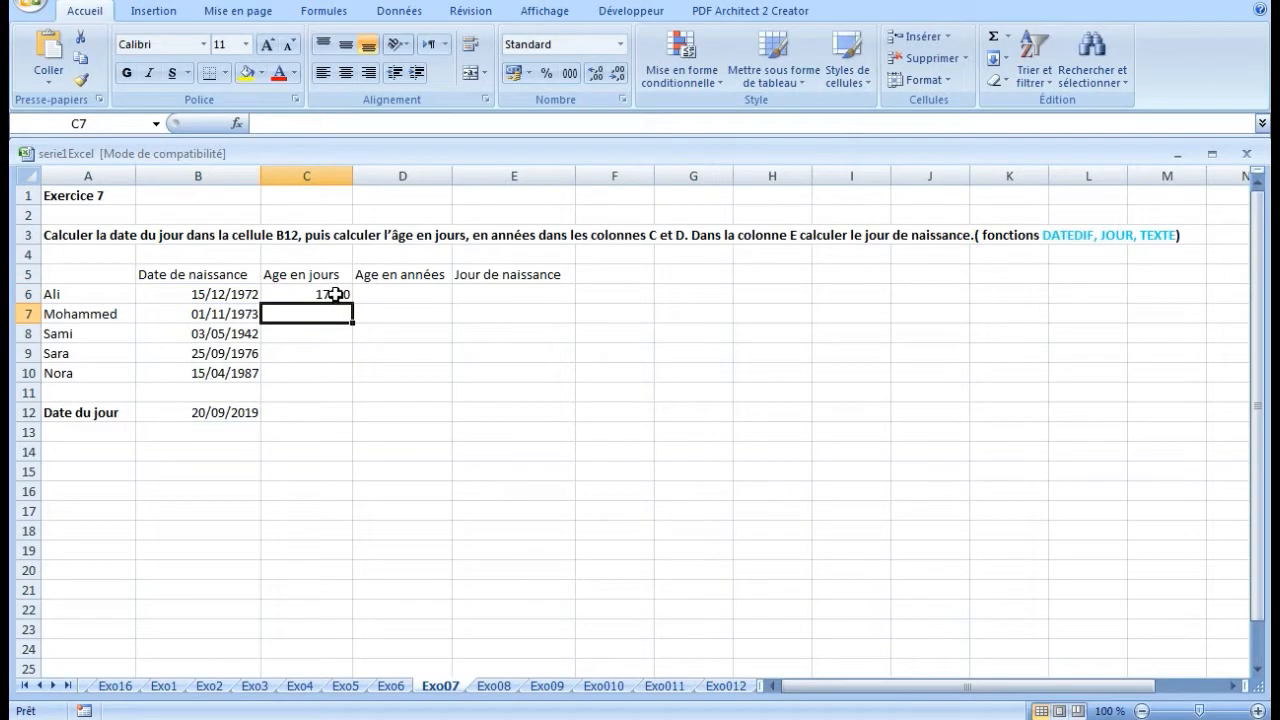
pyautogui.click(335, 294)
pyautogui.moveTo(352, 306); pyautogui.dragTo(352, 377)
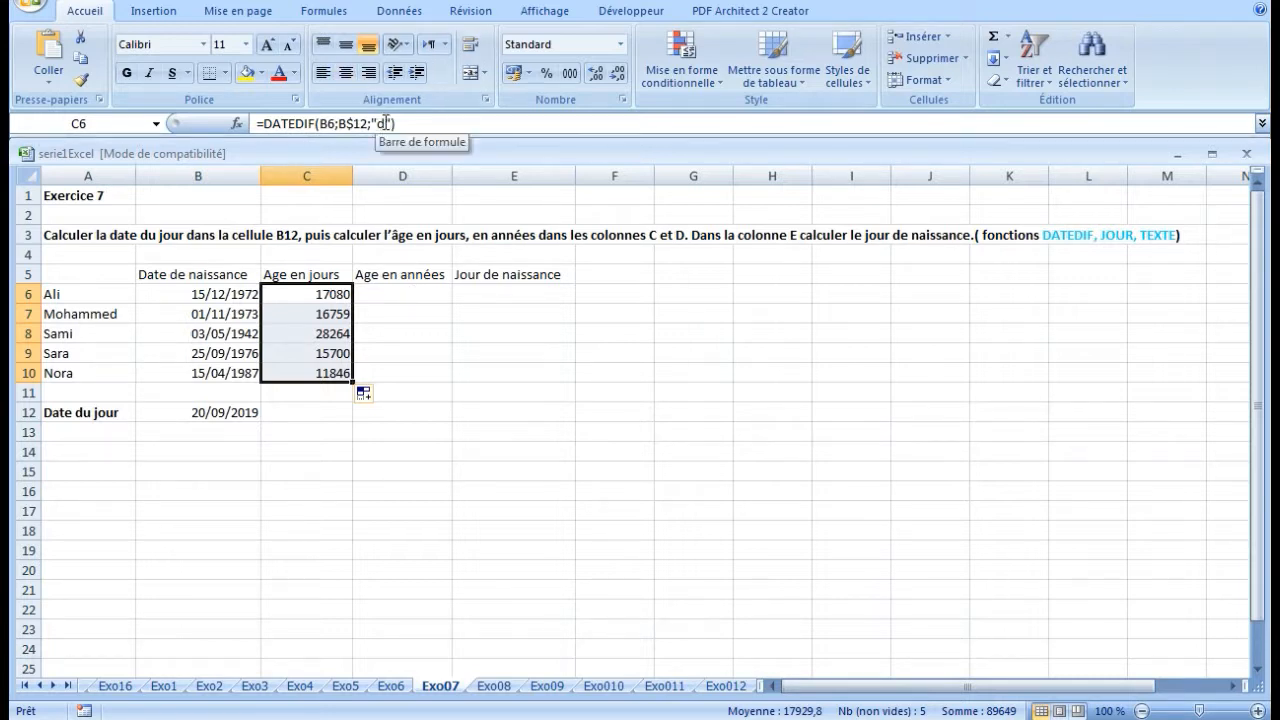
# - Calculate the first person's age in years in D6 with the formula =DATEDIF(B6;B12;"y")
pyautogui.click(420, 292)
pyautogui.write('=')
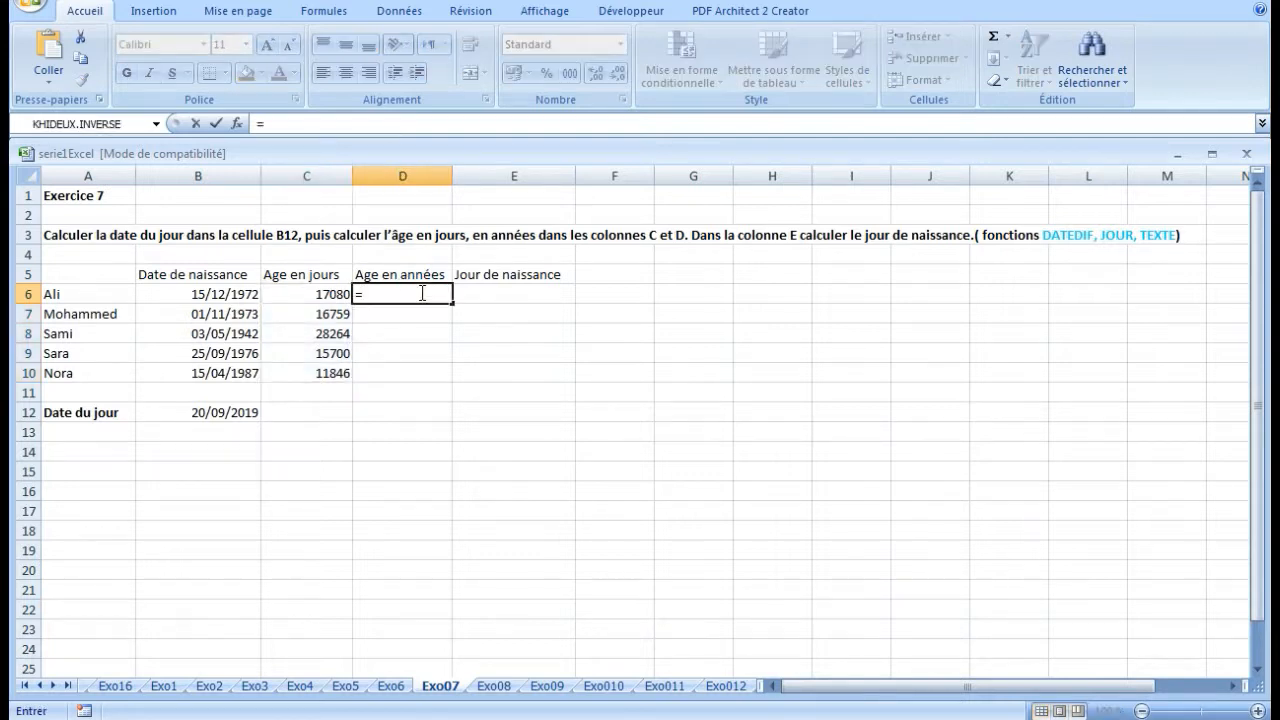
pyautogui.write('DATEDIF(')
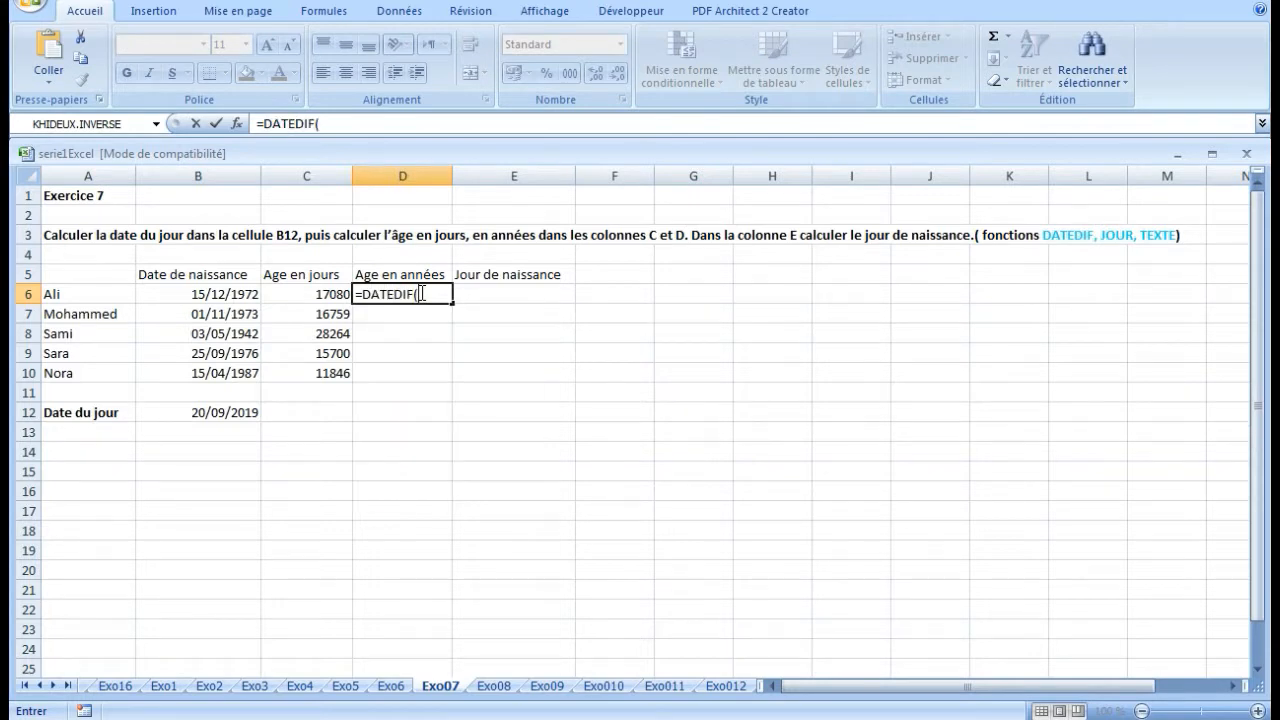
pyautogui.click(222, 294)
pyautogui.write(';')
pyautogui.click(229, 414)
pyautogui.write(';"y")')
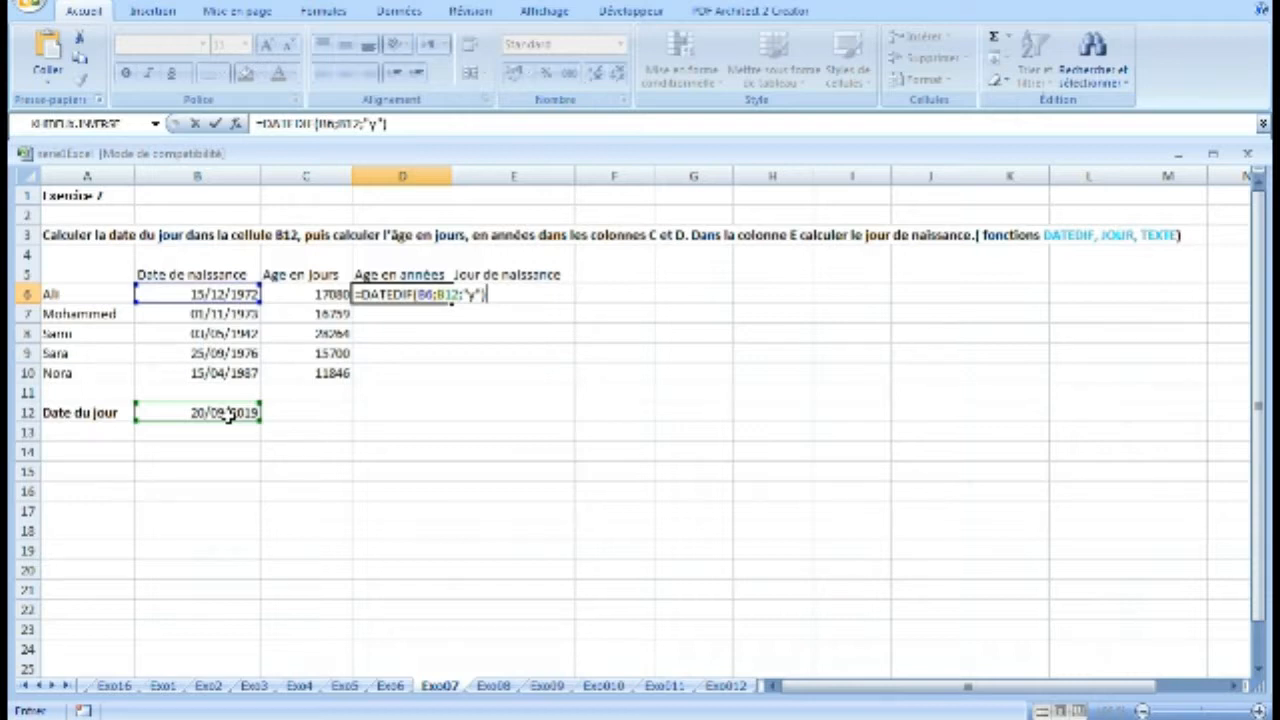
pyautogui.press('Left')
pyautogui.press('Left')
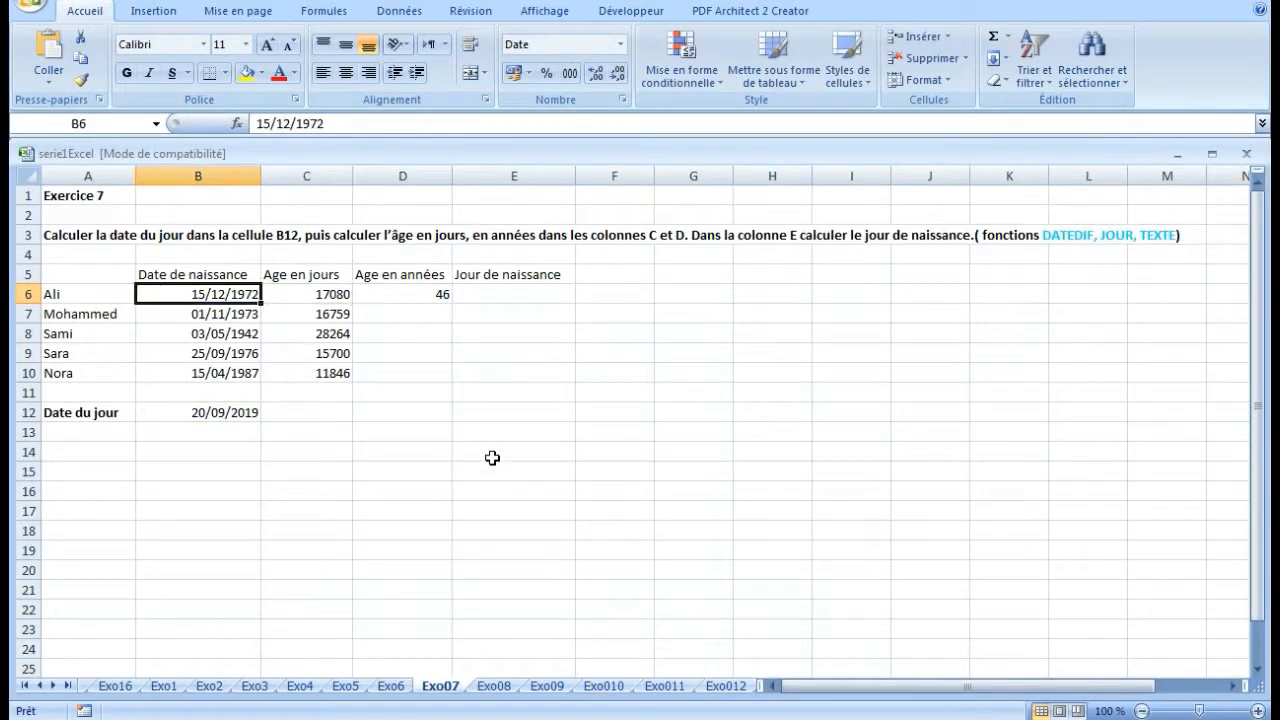
# - Change the current-date reference in D6's formula to B$12 and fill the age in years down to D10
pyautogui.click(433, 292)
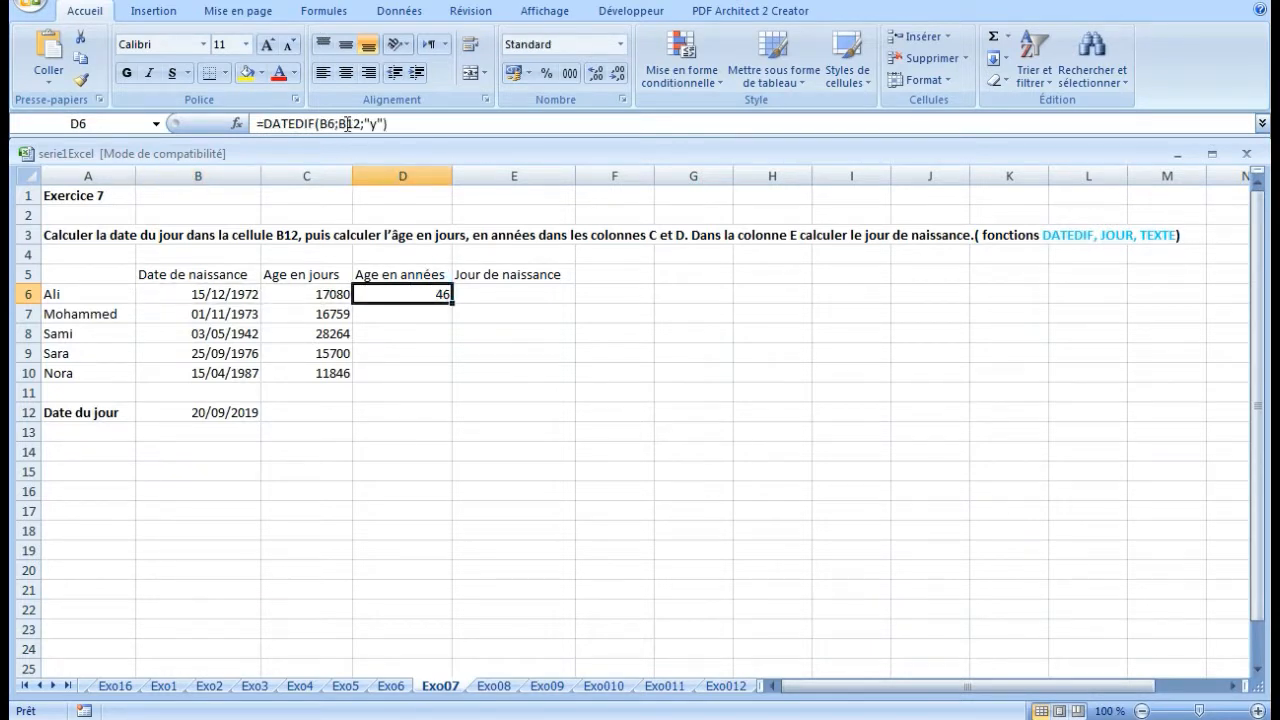
pyautogui.click(347, 123)
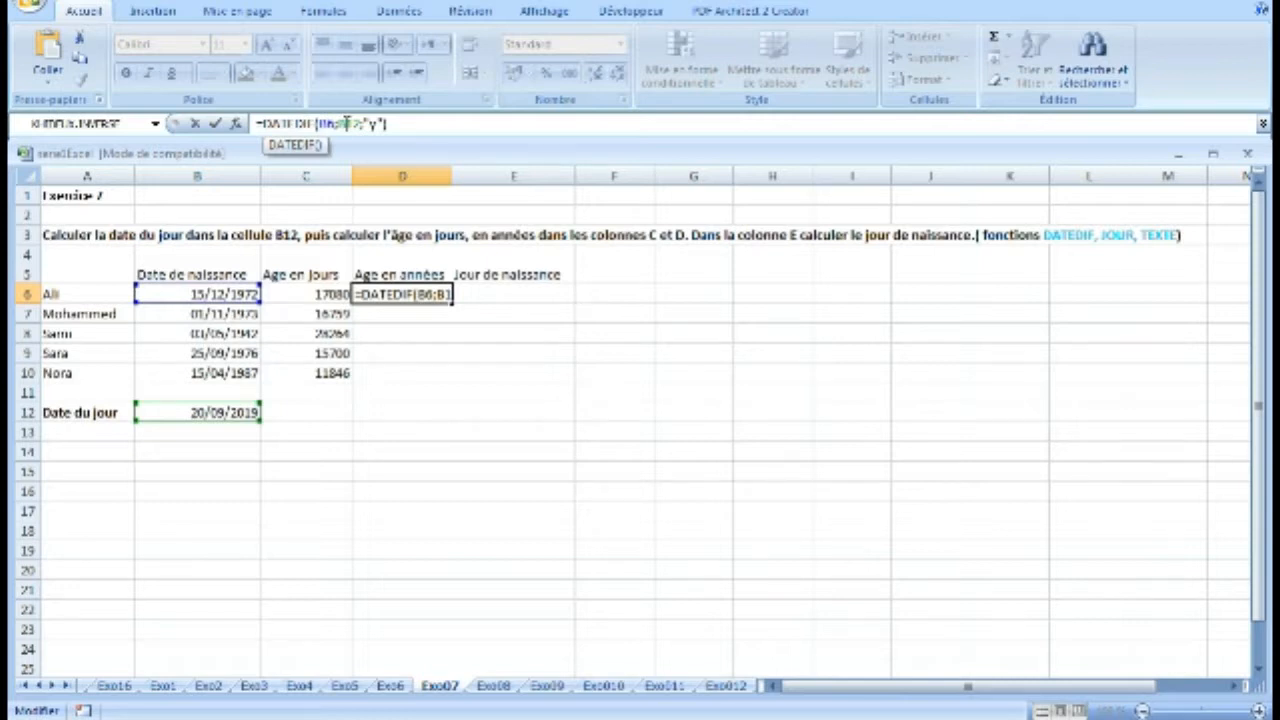
pyautogui.click(347, 123)
pyautogui.write('$')
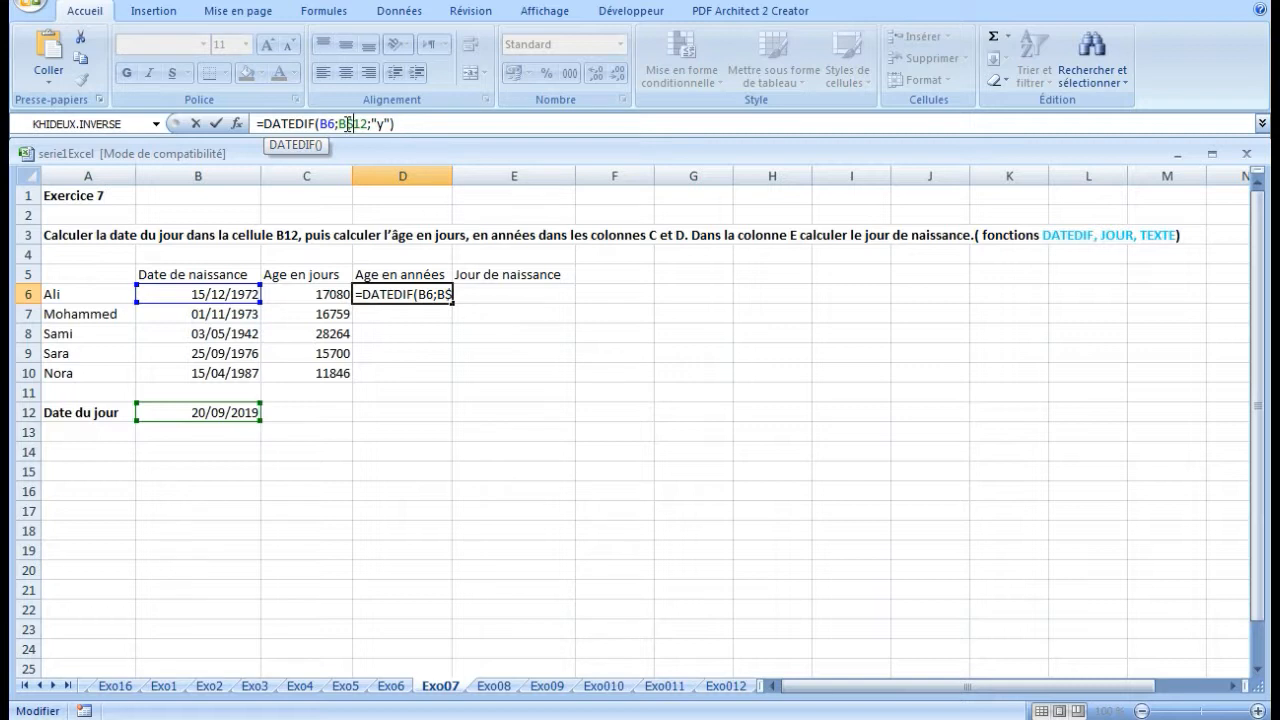
pyautogui.press('Return')
pyautogui.click(430, 294)
pyautogui.moveTo(451, 301); pyautogui.dragTo(447, 373)
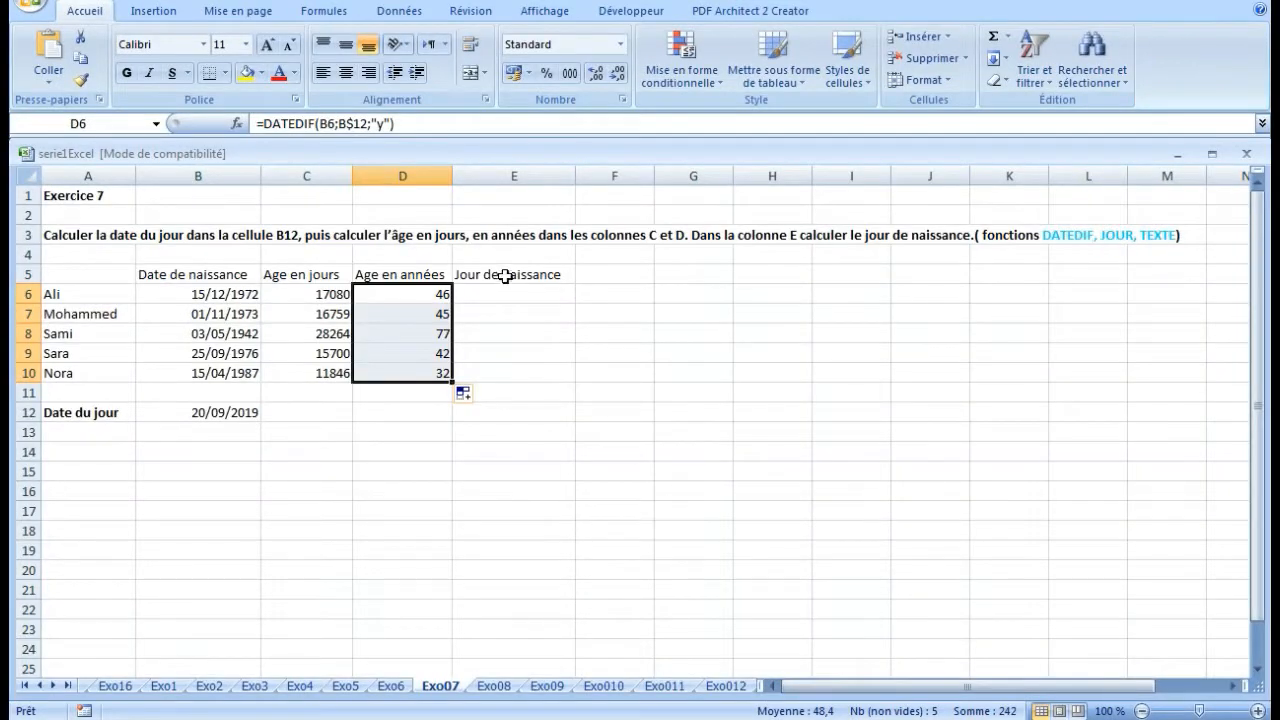
# - Extract the first person's day of birth in E6 with the formula =JOUR(B6)
pyautogui.click(506, 294)
pyautogui.write('=jou')
pyautogui.press('Tab')
pyautogui.click(226, 294)
pyautogui.write(')')
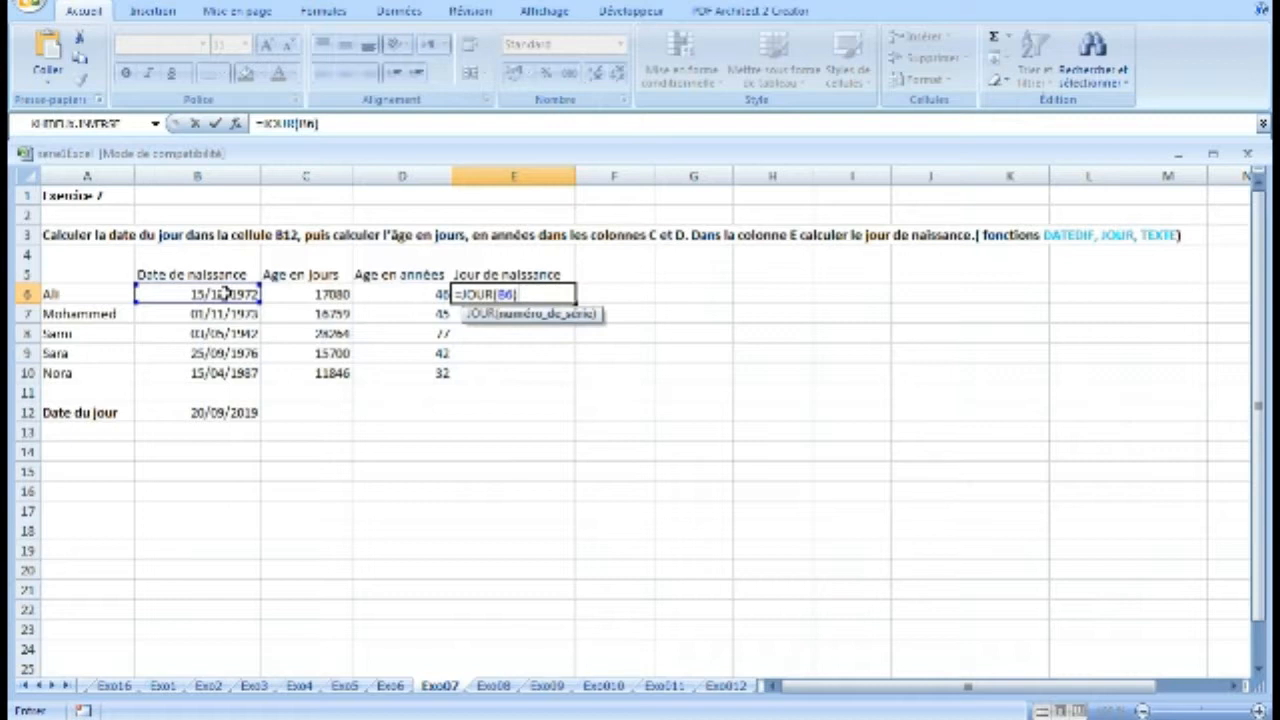
pyautogui.press('Return')
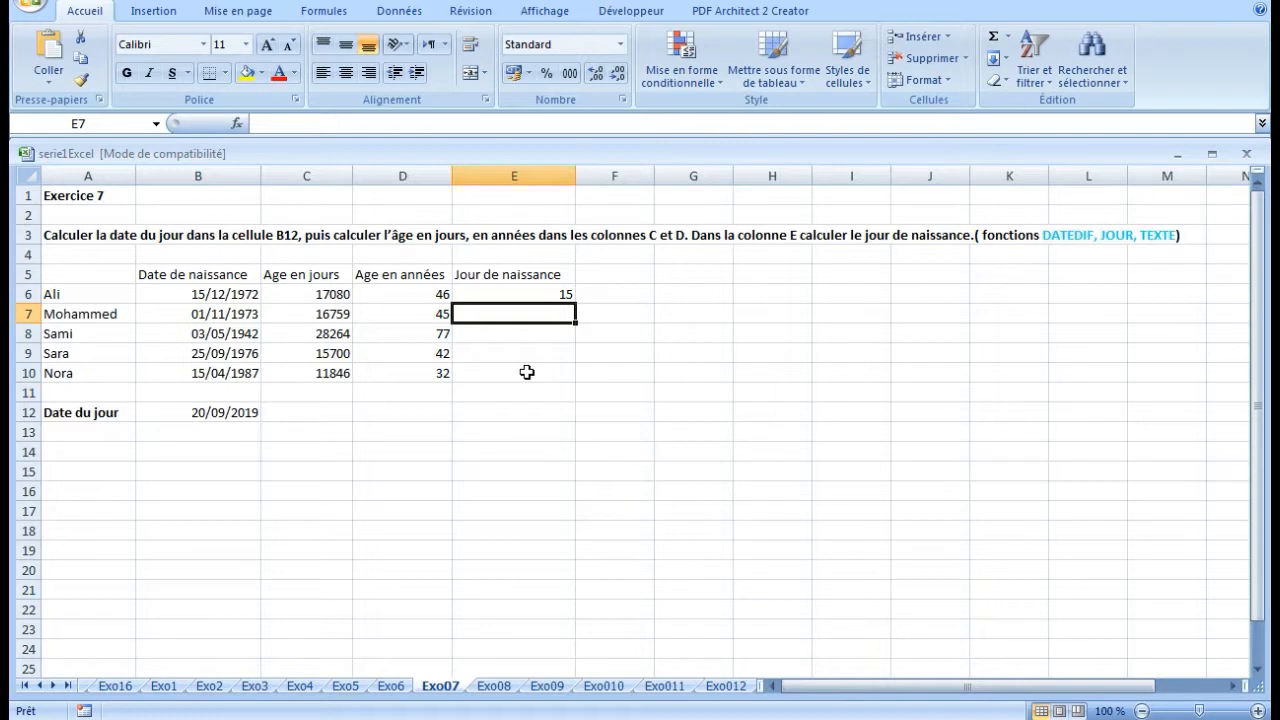
# - Append &", le "& to E6's JOUR formula to join the day number with following text
pyautogui.click(563, 292)
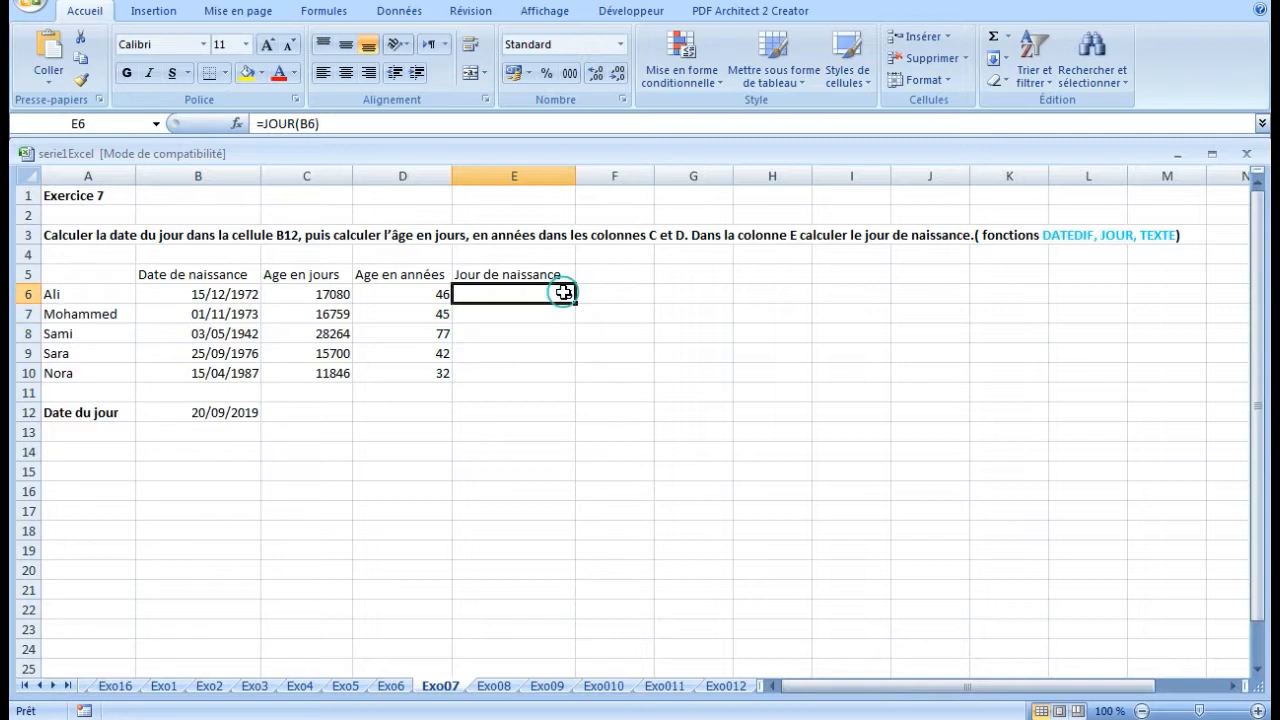
pyautogui.click(328, 124)
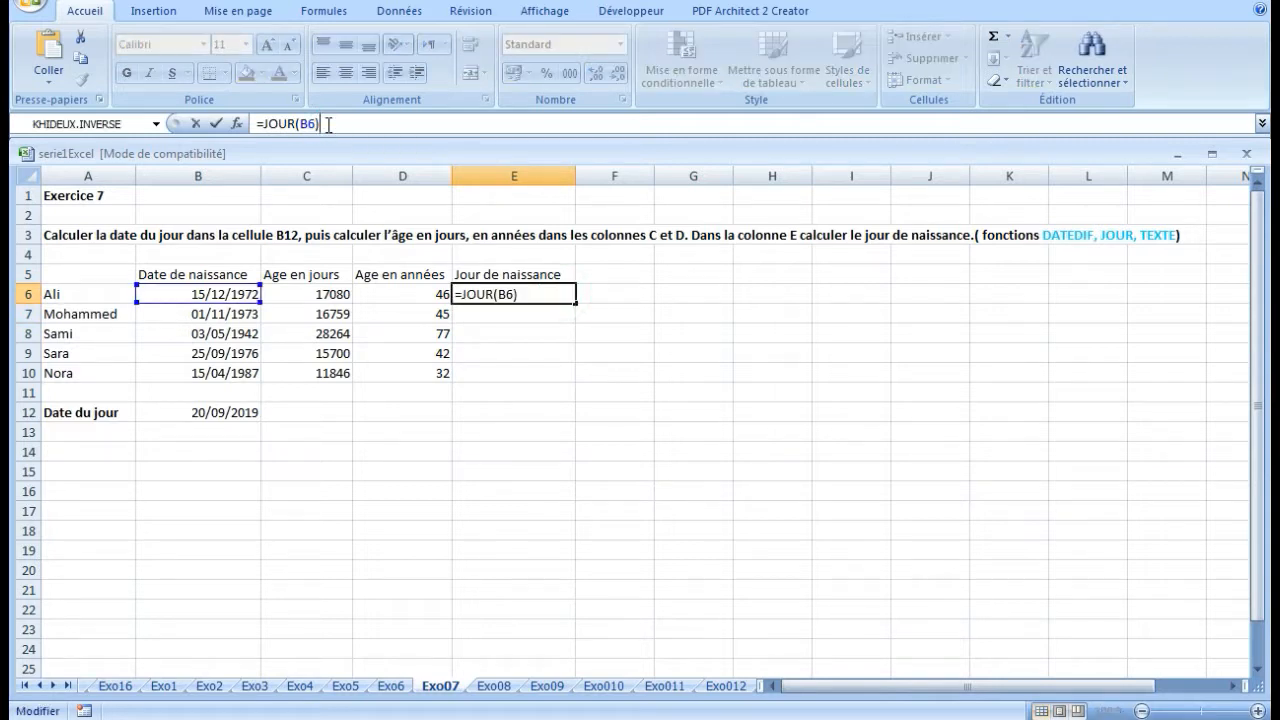
pyautogui.write('&"')
pyautogui.write(' le')
pyautogui.press('BackSpace')
pyautogui.press('BackSpace')
pyautogui.press('BackSpace')
pyautogui.write(', le "&')
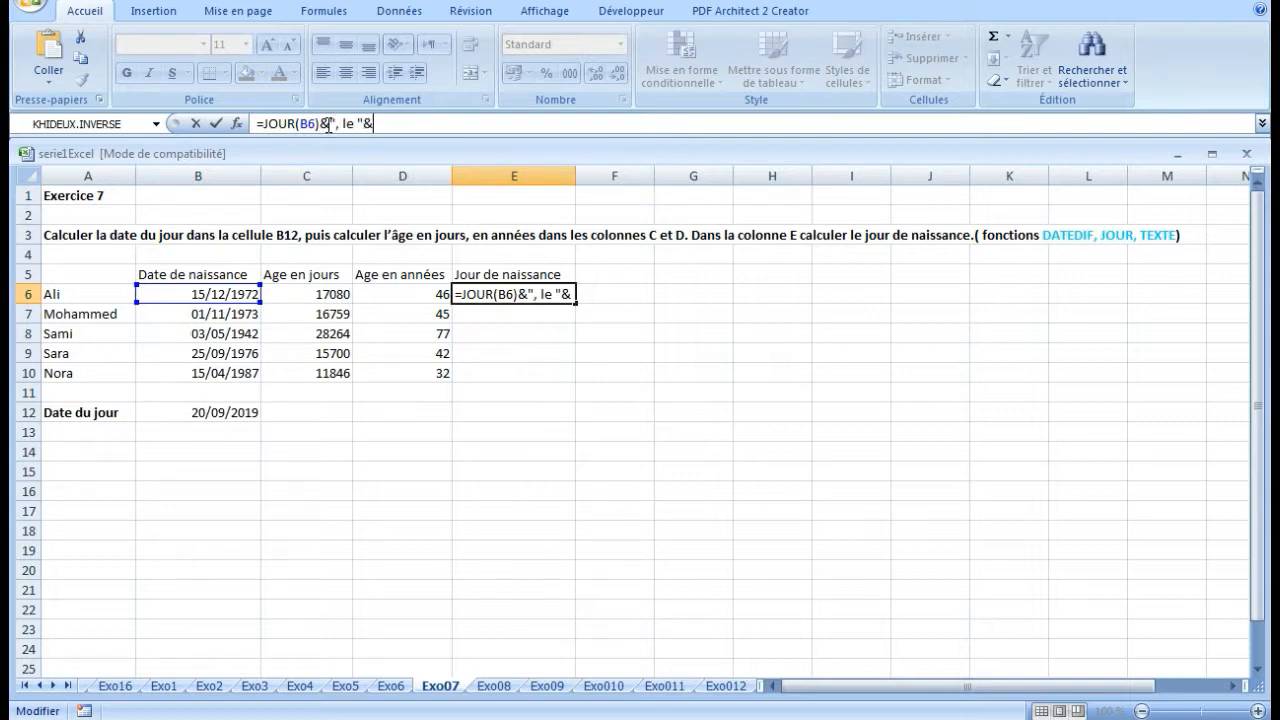
# - Complete E6's formula with TEXTE(B6;"jjjj") to add the full weekday name
pyautogui.write('TEX')
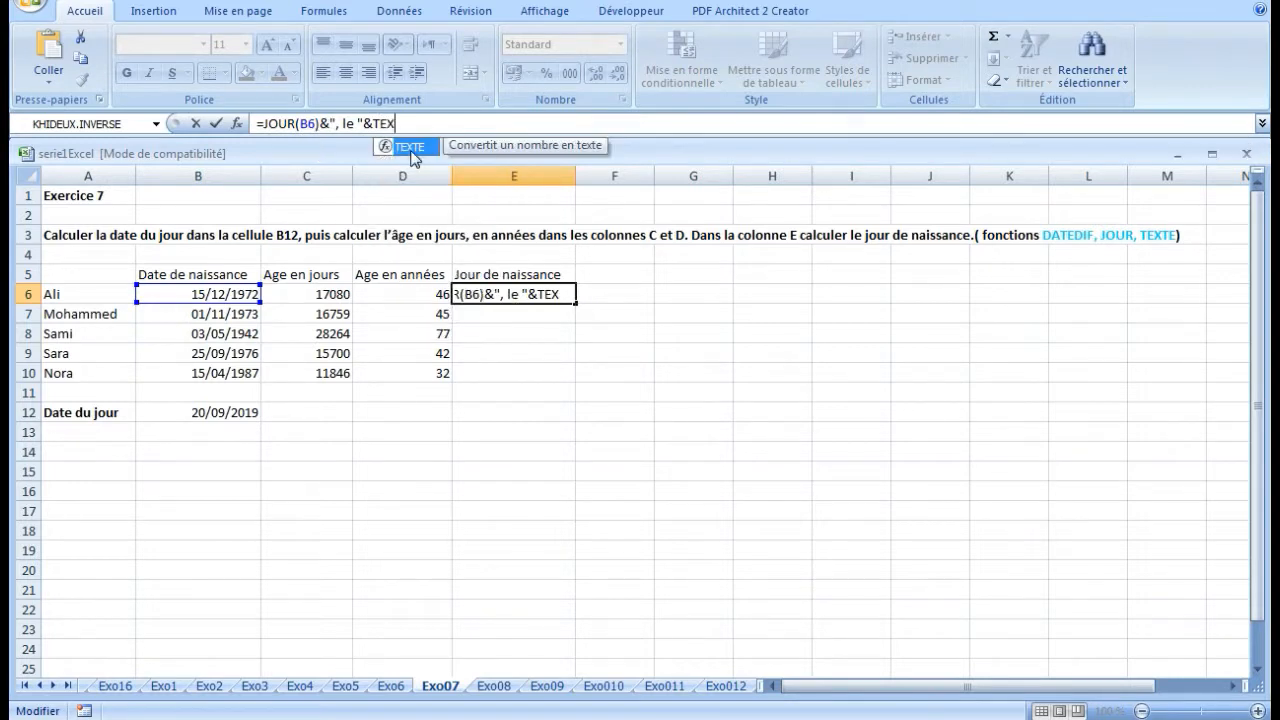
pyautogui.doubleClick(410, 148)
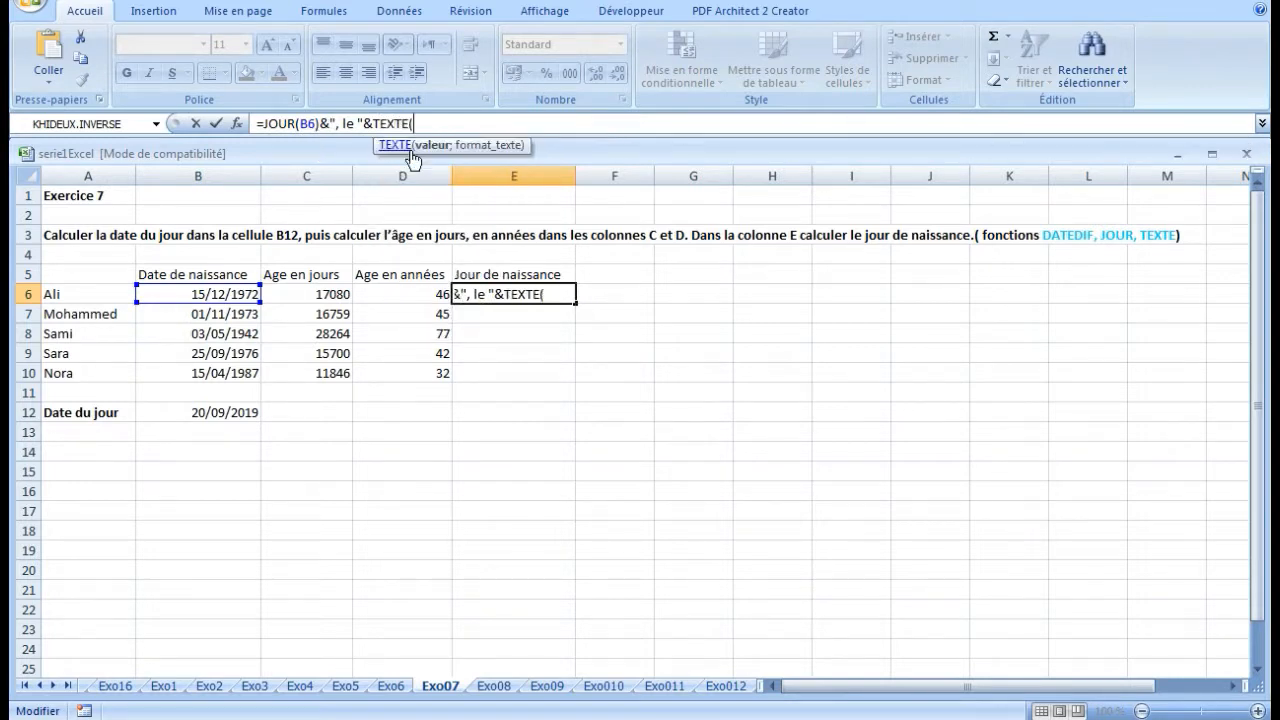
pyautogui.click(233, 296)
pyautogui.write(';')
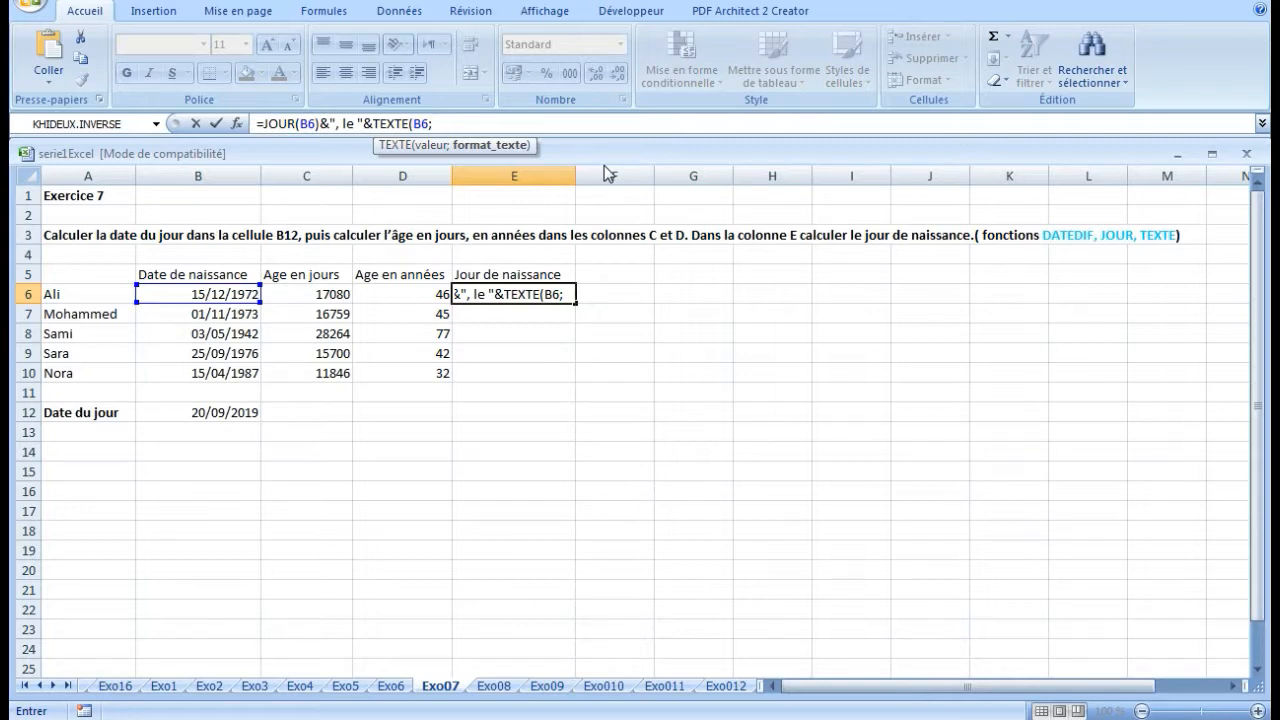
pyautogui.write('"jjjj")')
pyautogui.press('Return')
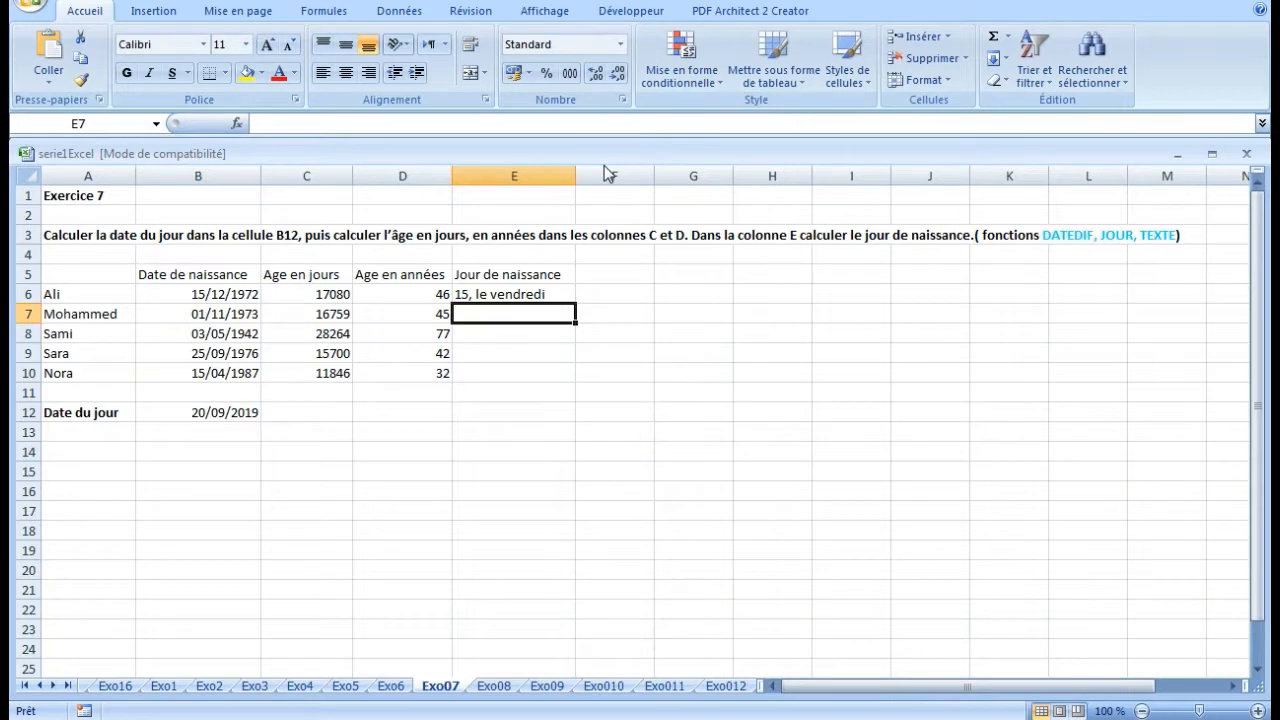
# - Try the abbreviated weekday format "jjj" in E6's TEXTE function, and restore the format to "jjjj"
pyautogui.click(555, 292)
pyautogui.click(455, 123)
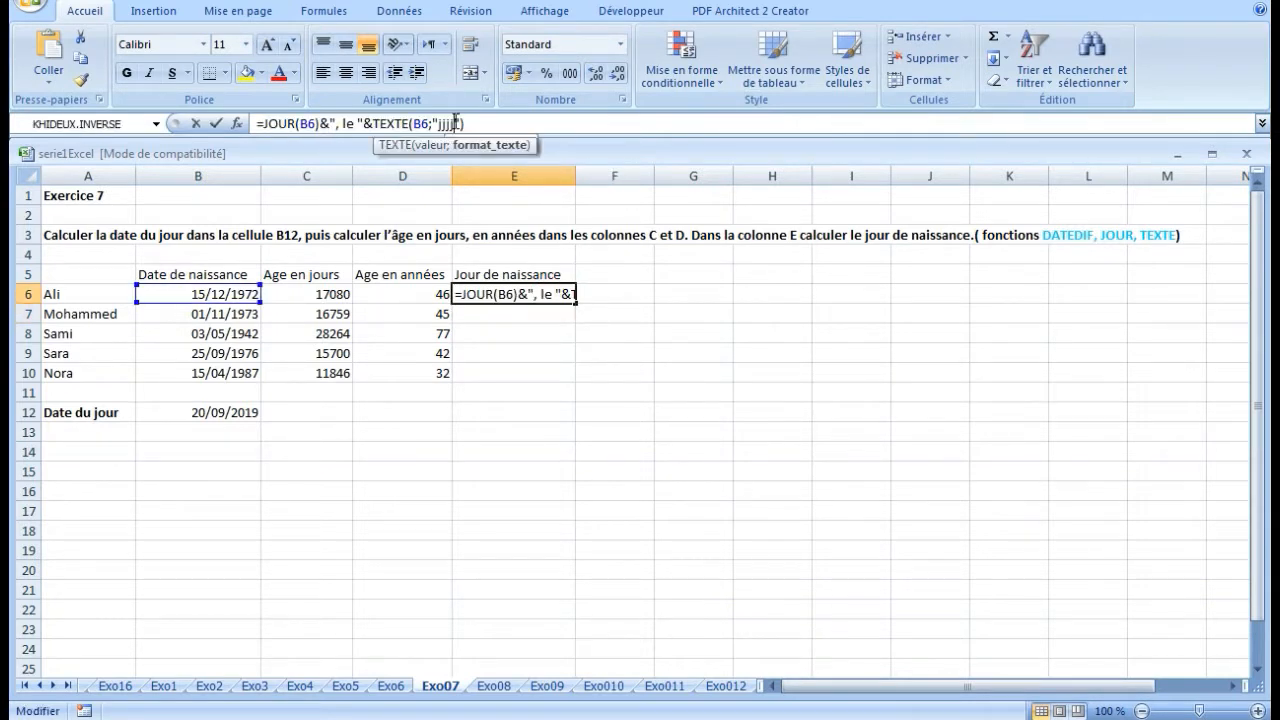
pyautogui.press('BackSpace')
pyautogui.press('Return')
pyautogui.click(529, 294)
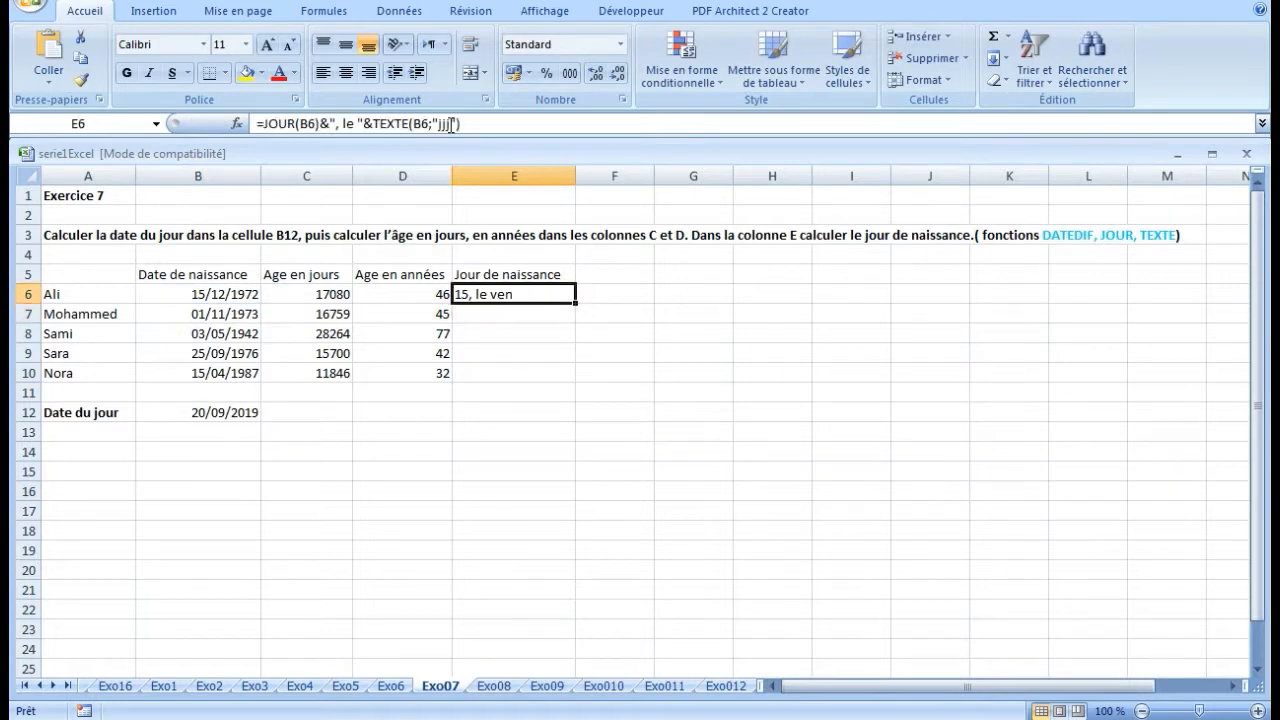
pyautogui.click(452, 123)
pyautogui.write('j')
pyautogui.press('Return')
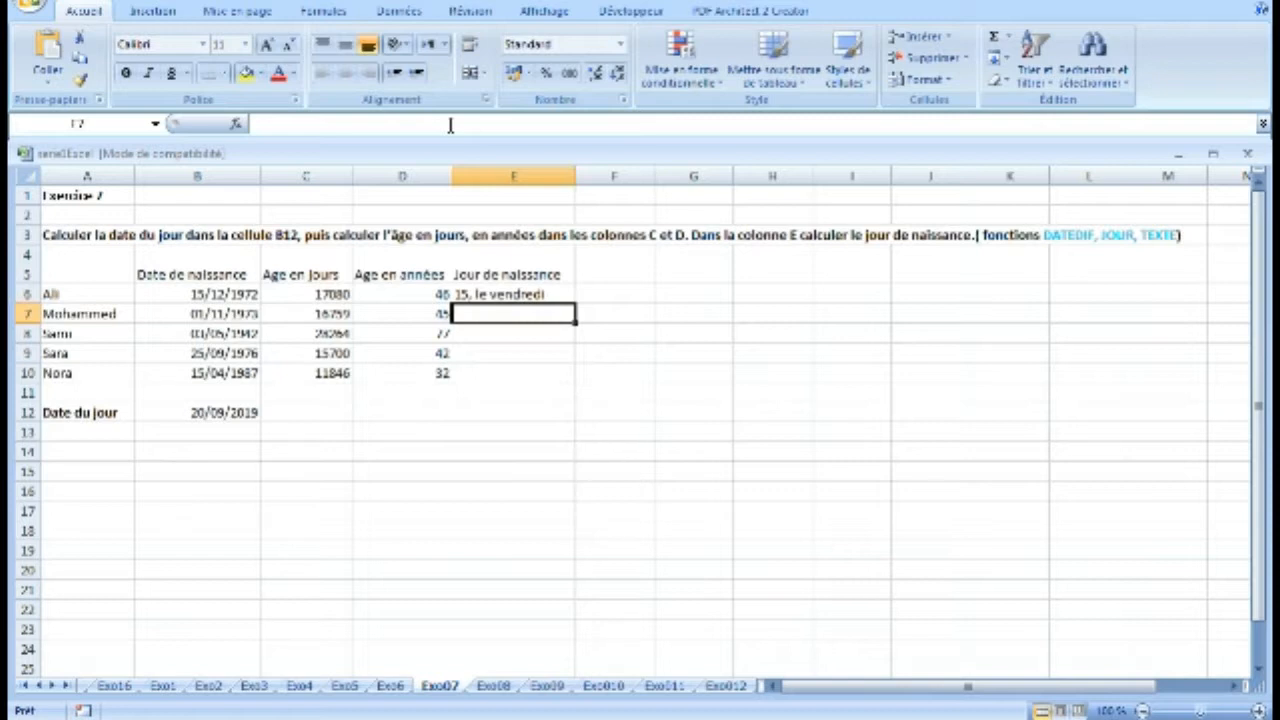
# - Fill E6's day-of-birth formula down to E10
pyautogui.click(500, 295)
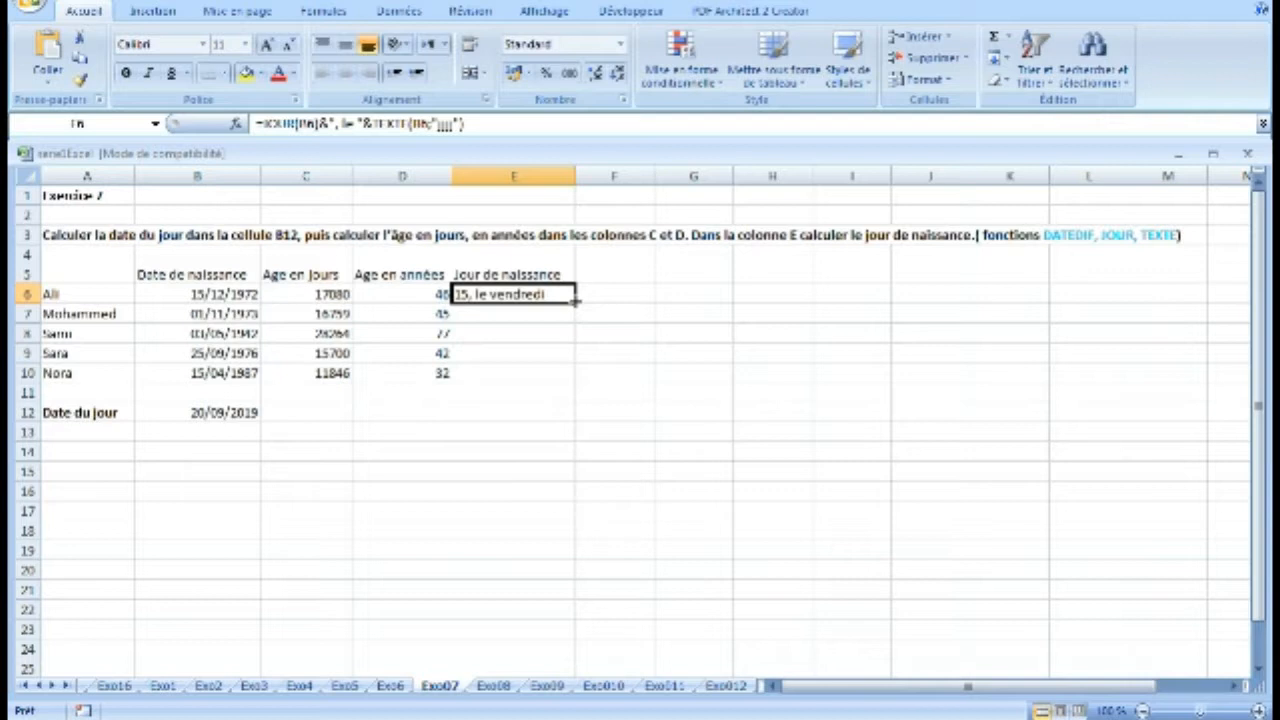
pyautogui.moveTo(576, 301); pyautogui.dragTo(578, 372)
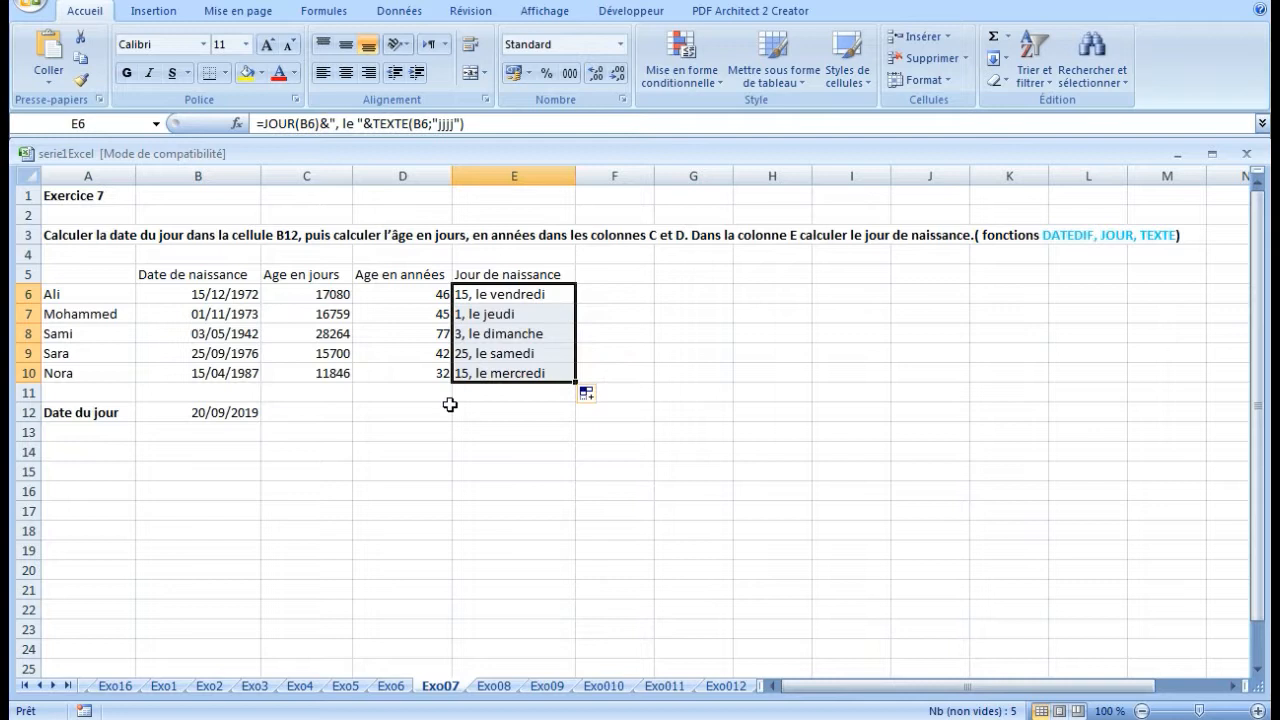
pyautogui.click(747, 440)
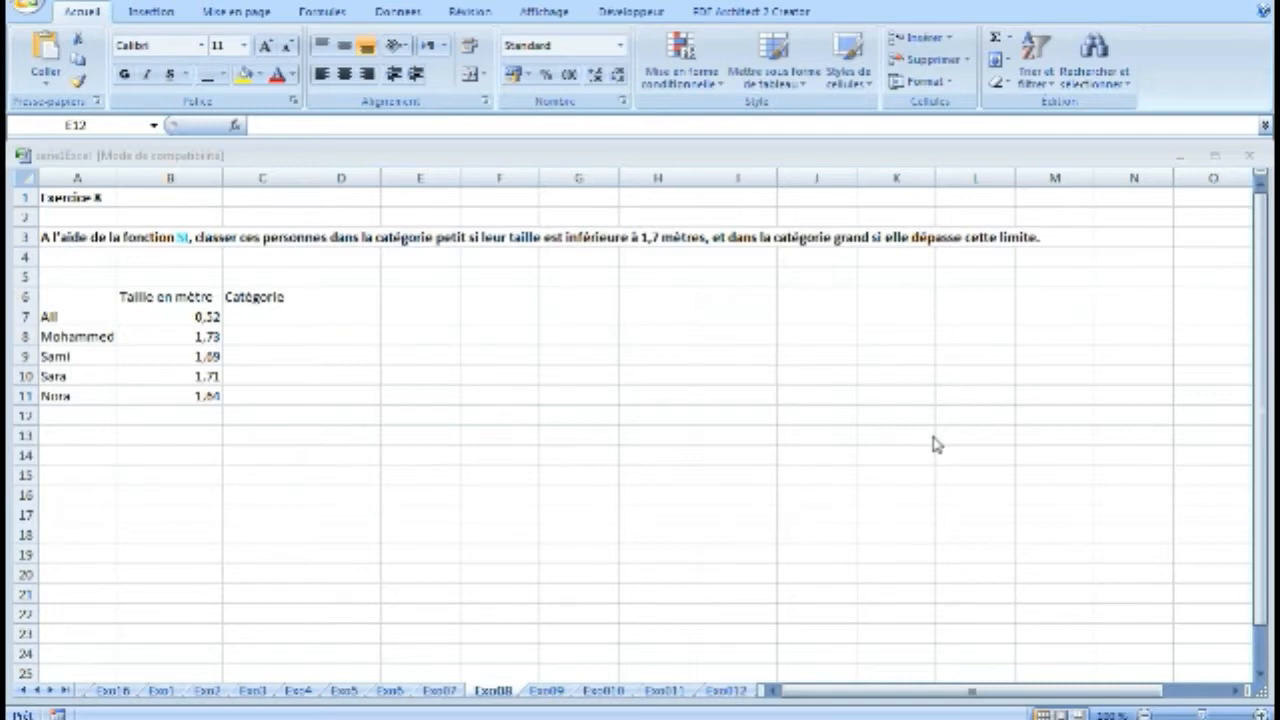
# - On the Exo08 sheet, enter =SI(B7<=1,7;"Petit";"Grand") in C7 and fill the height category down to C11
pyautogui.click(268, 315)
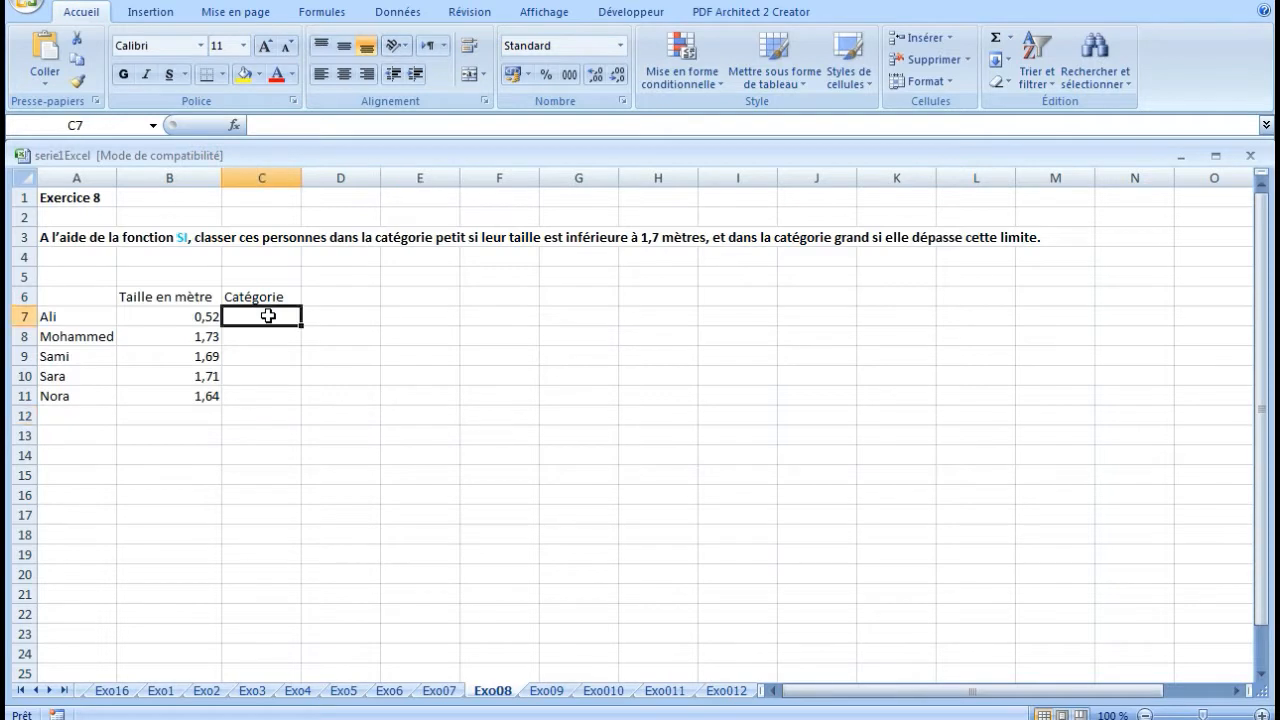
pyautogui.write('=si')
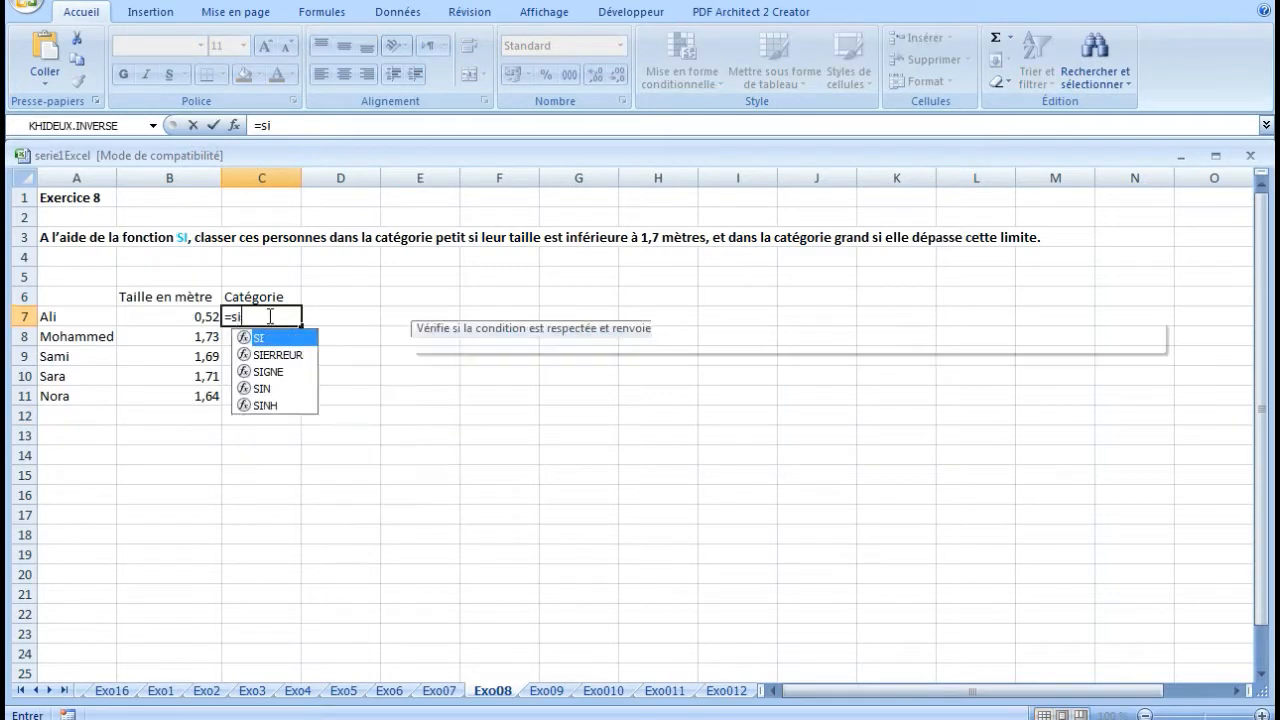
pyautogui.press('Tab')
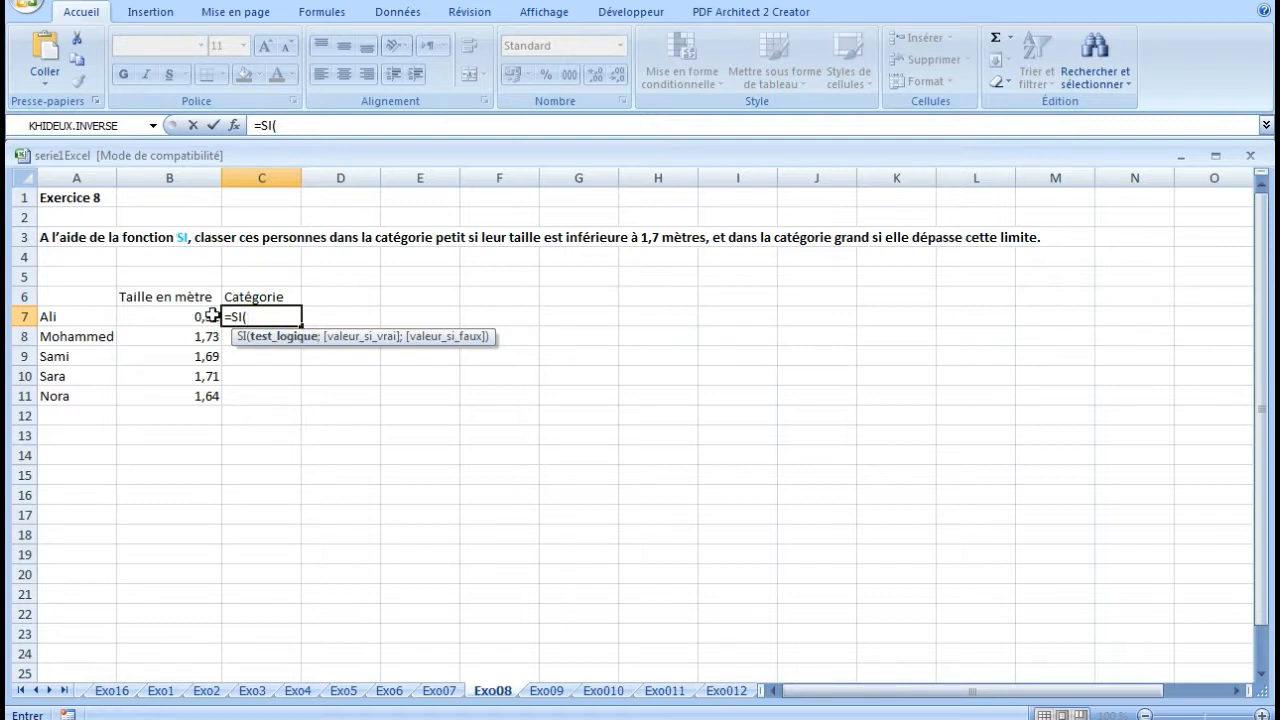
pyautogui.click(200, 316)
pyautogui.write('<=1,7;')
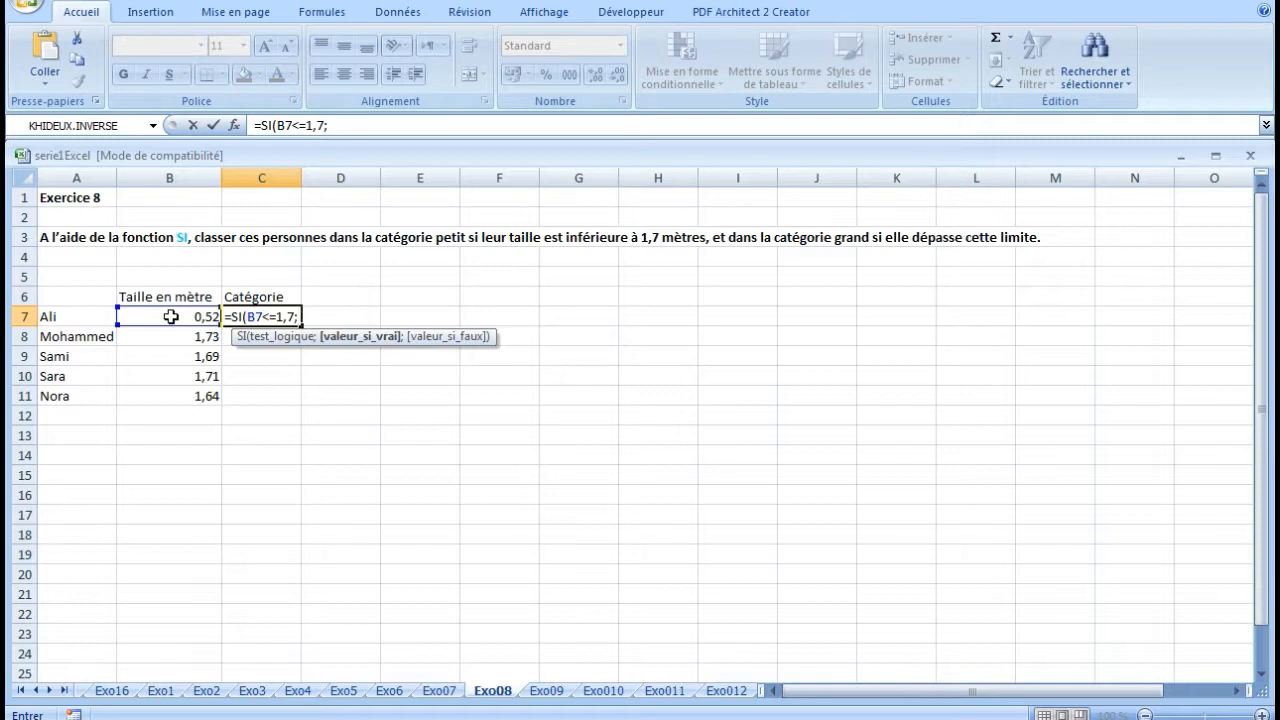
pyautogui.write('"Petit";')
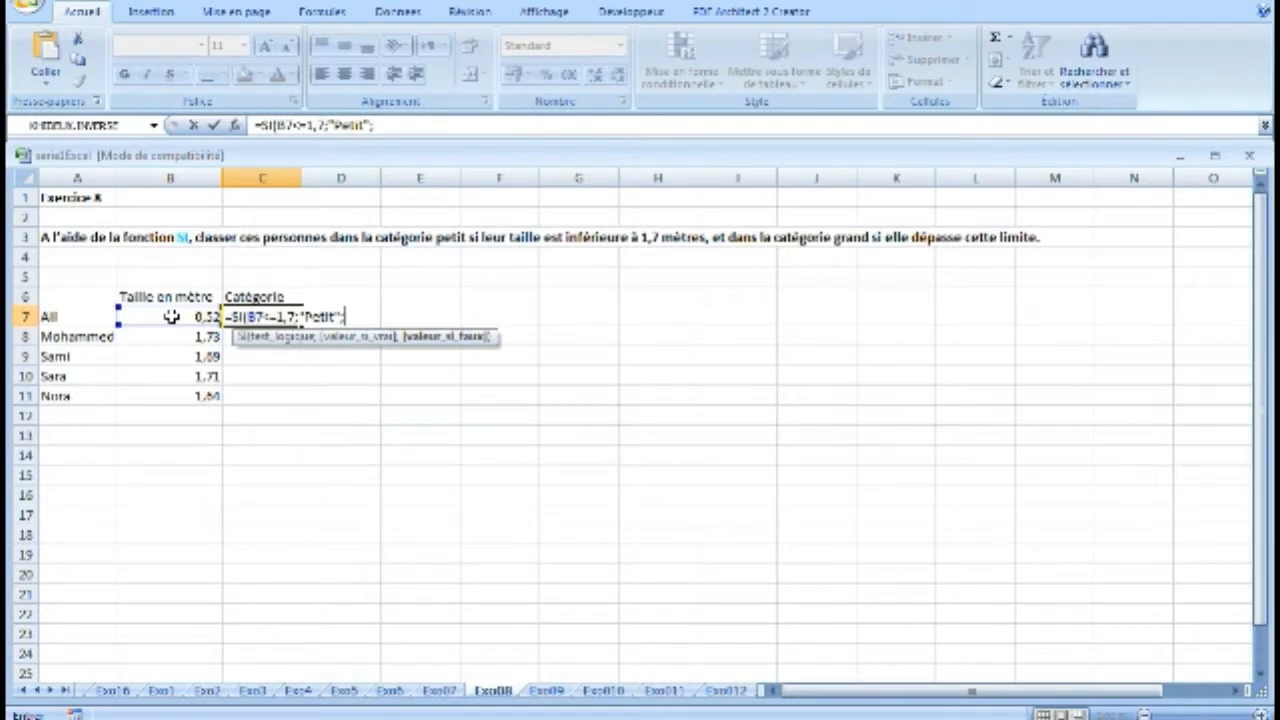
pyautogui.write('"')
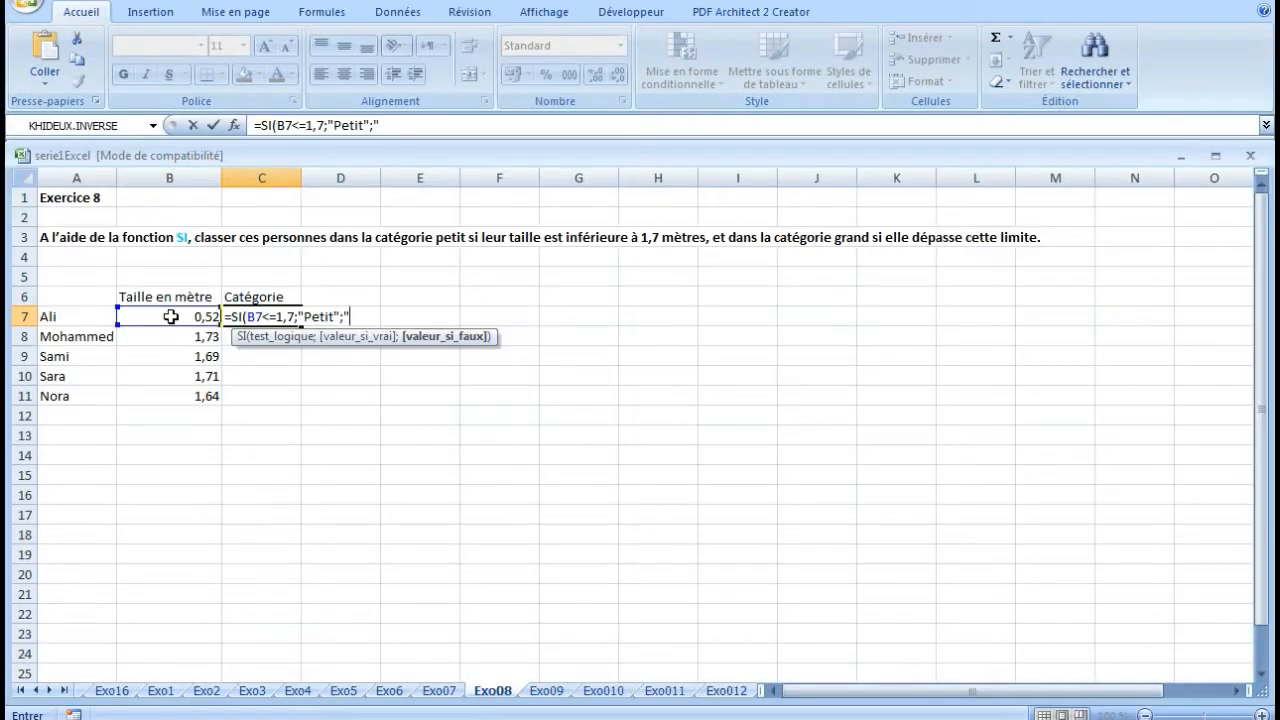
pyautogui.write('Gran')
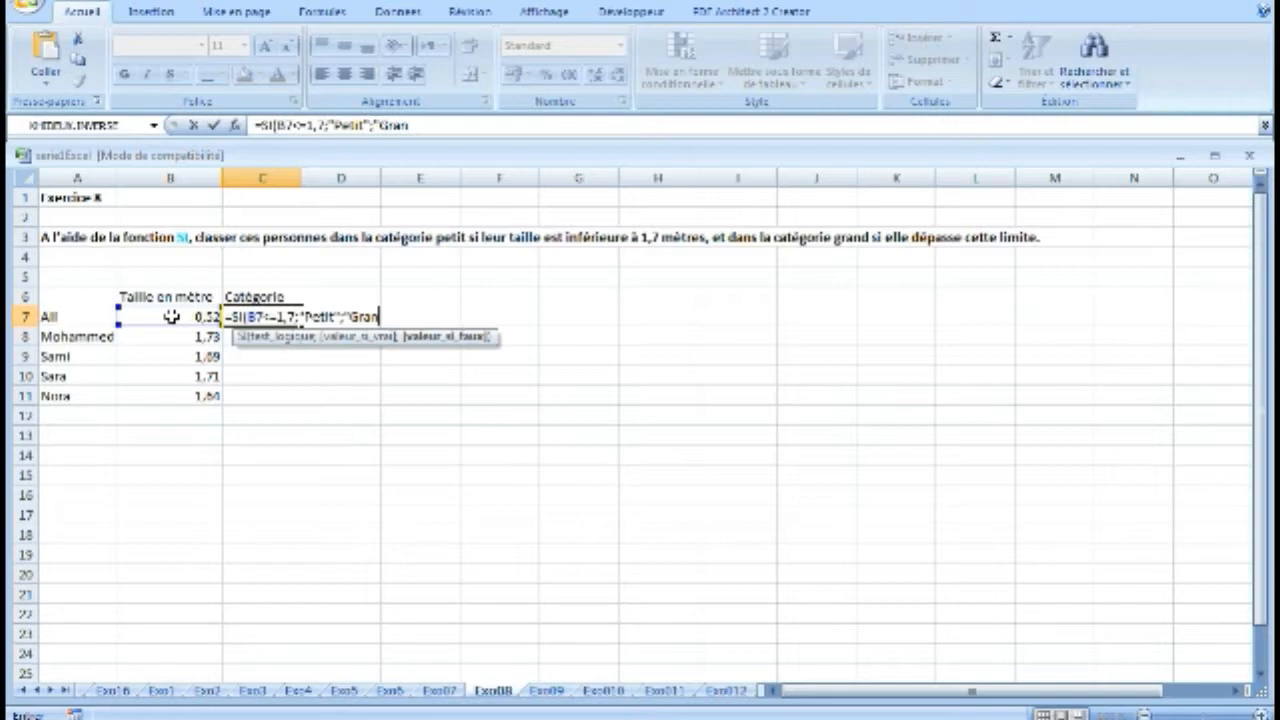
pyautogui.write('d")')
pyautogui.press('Return')
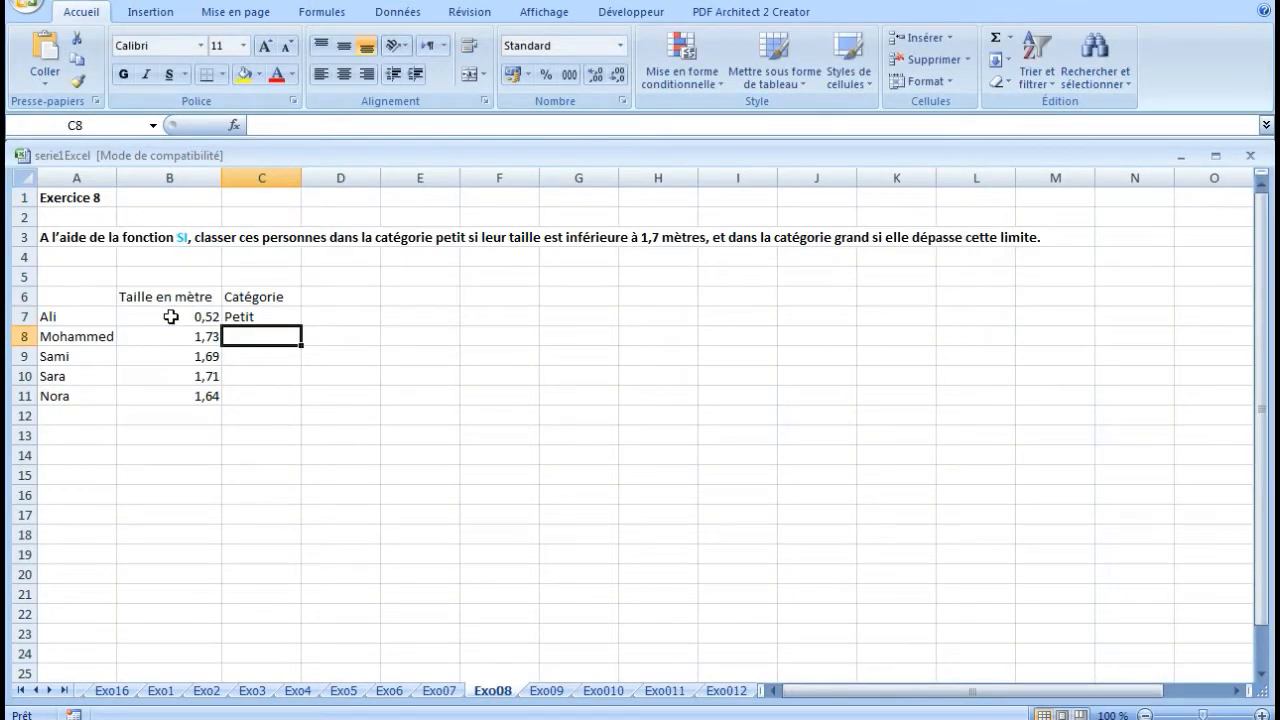
pyautogui.click(248, 317)
pyautogui.moveTo(300, 326); pyautogui.dragTo(302, 404)
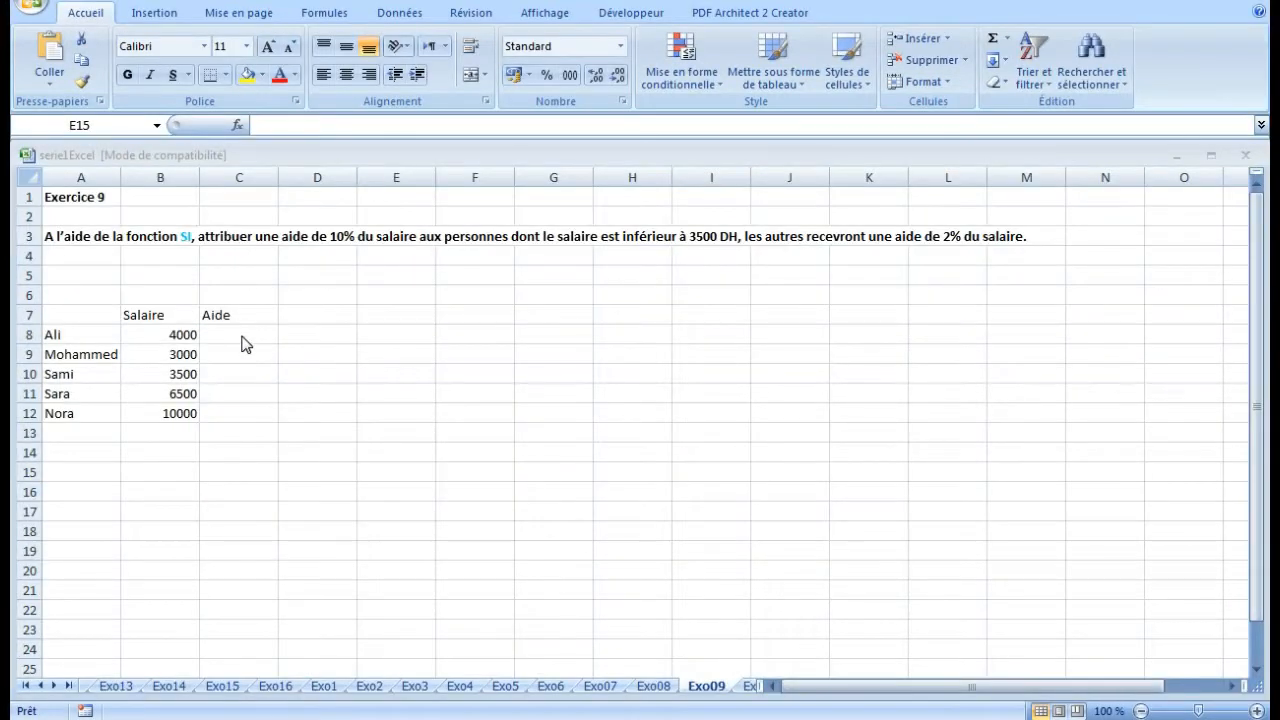
# - On the Exo09 sheet, calculate the first person's aid in C8 with the formula =SI(B8<=3500;B8*10%;B8*2%)
pyautogui.click(241, 333)
pyautogui.write('=si(')
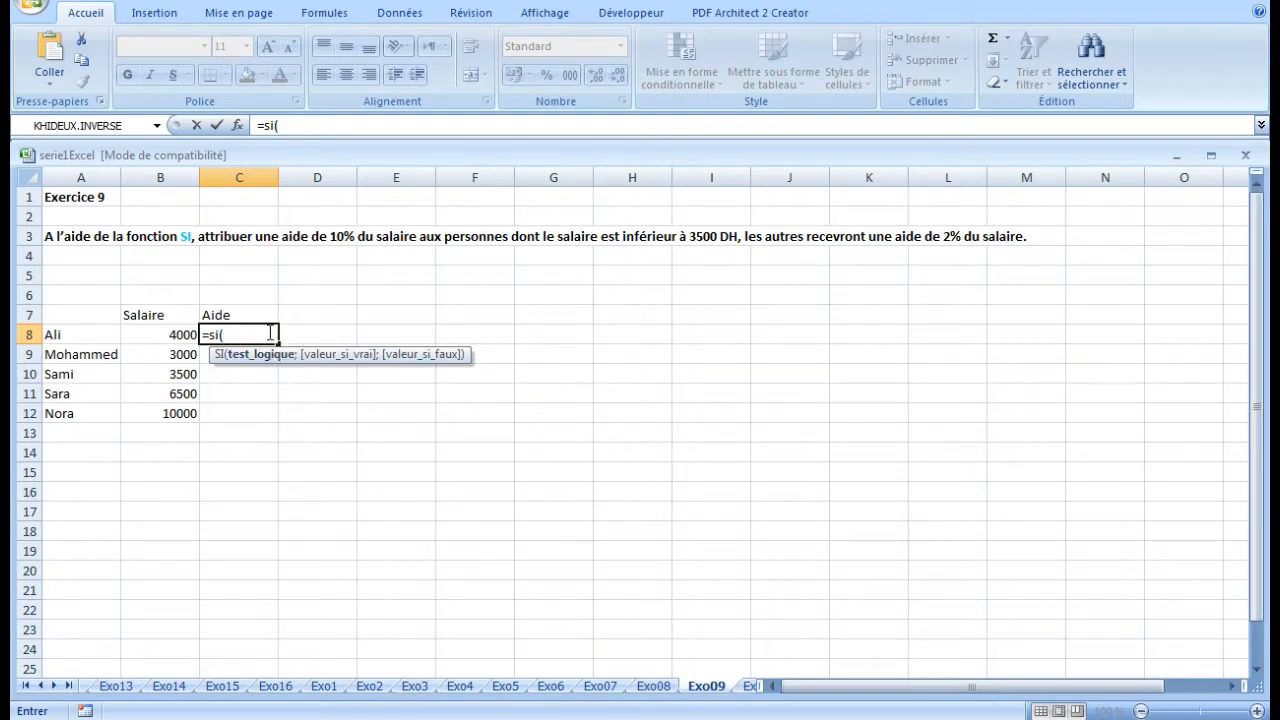
pyautogui.click(169, 336)
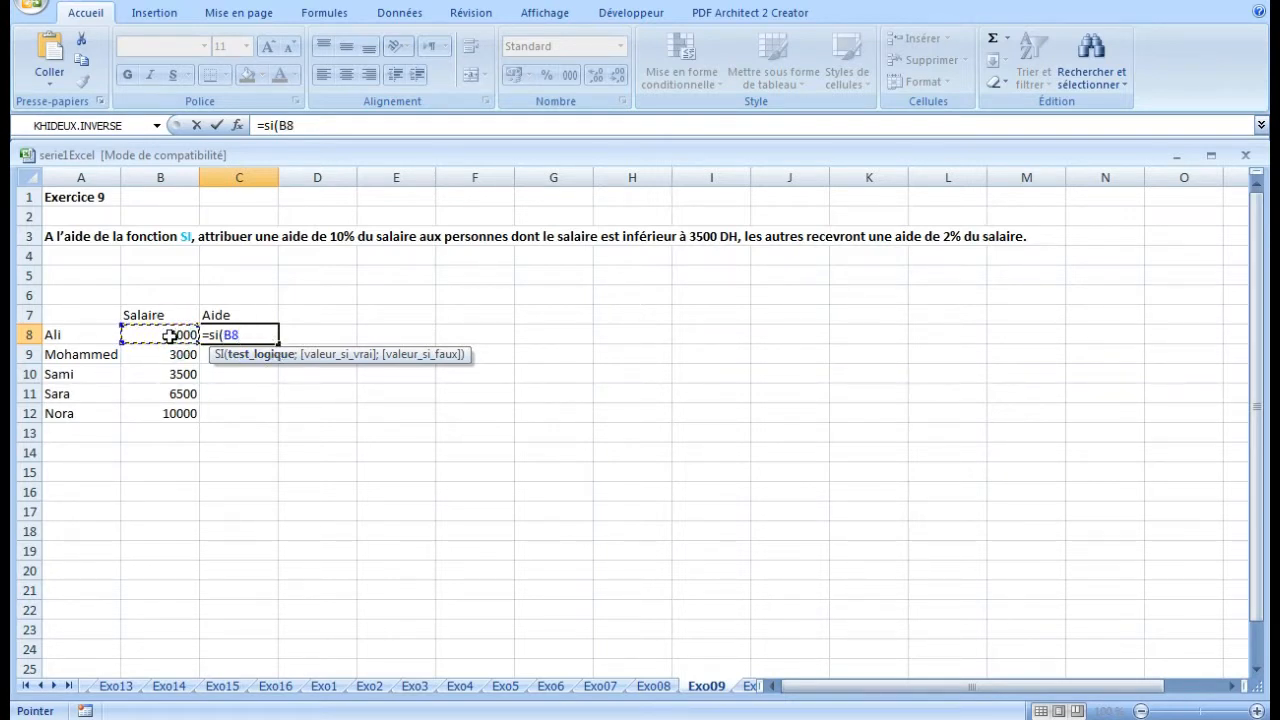
pyautogui.write('<=3500;')
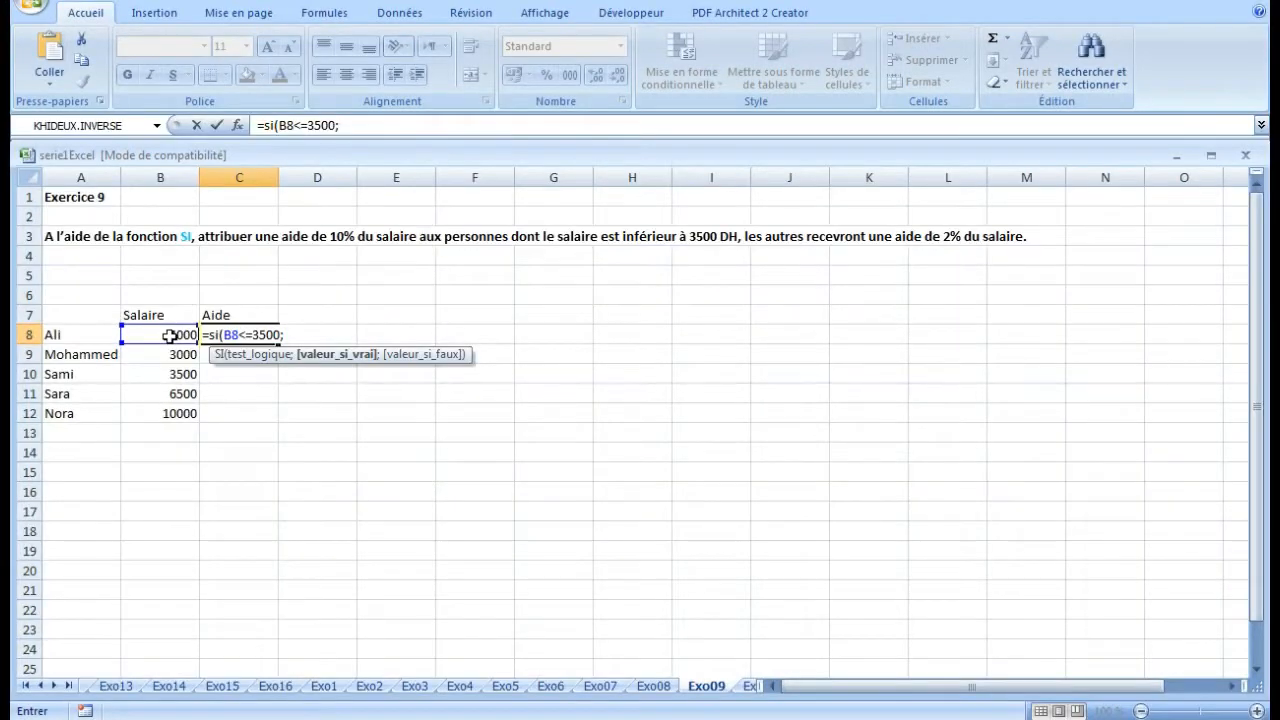
pyautogui.click(170, 333)
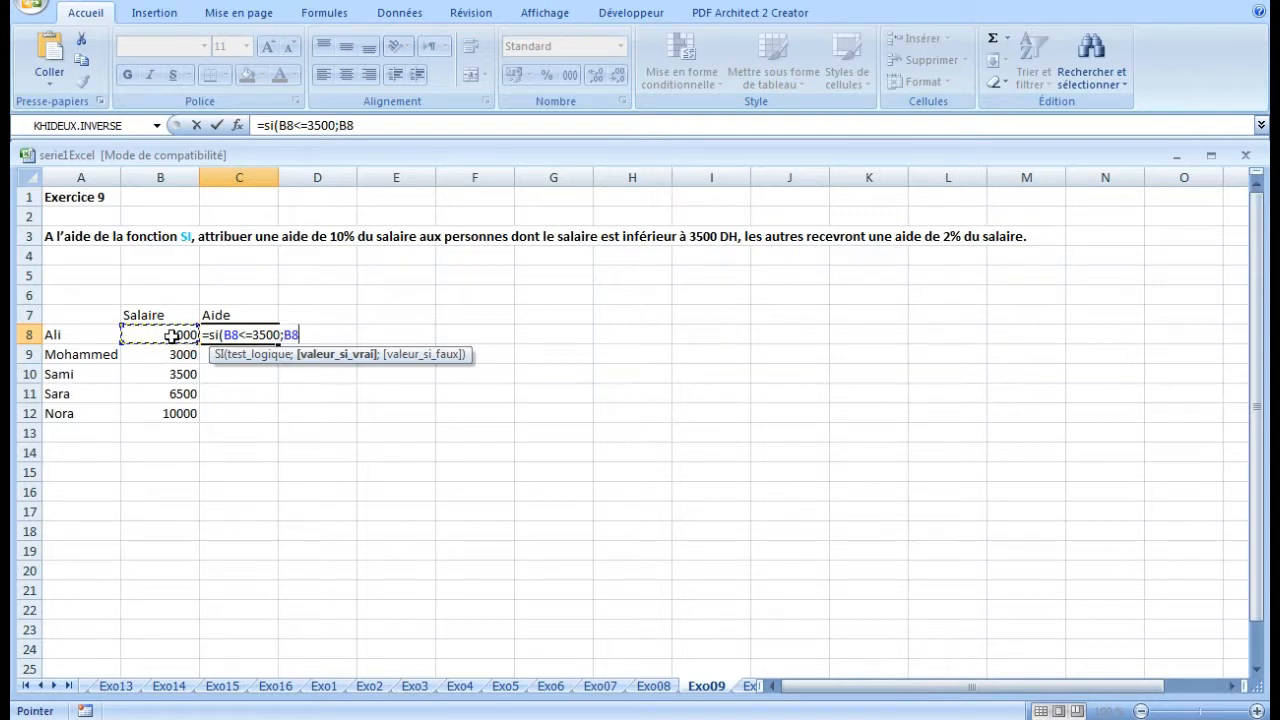
pyautogui.write('*10%;')
pyautogui.click(172, 336)
pyautogui.write('*')
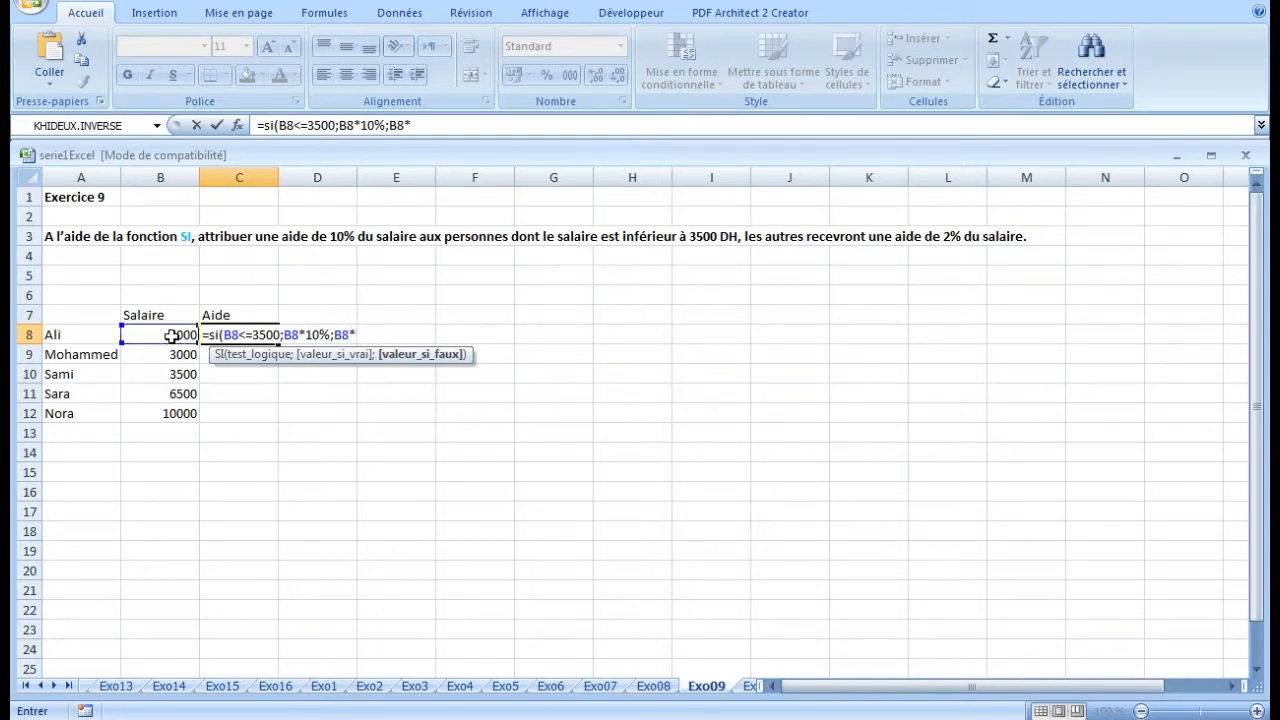
pyautogui.write('2%)')
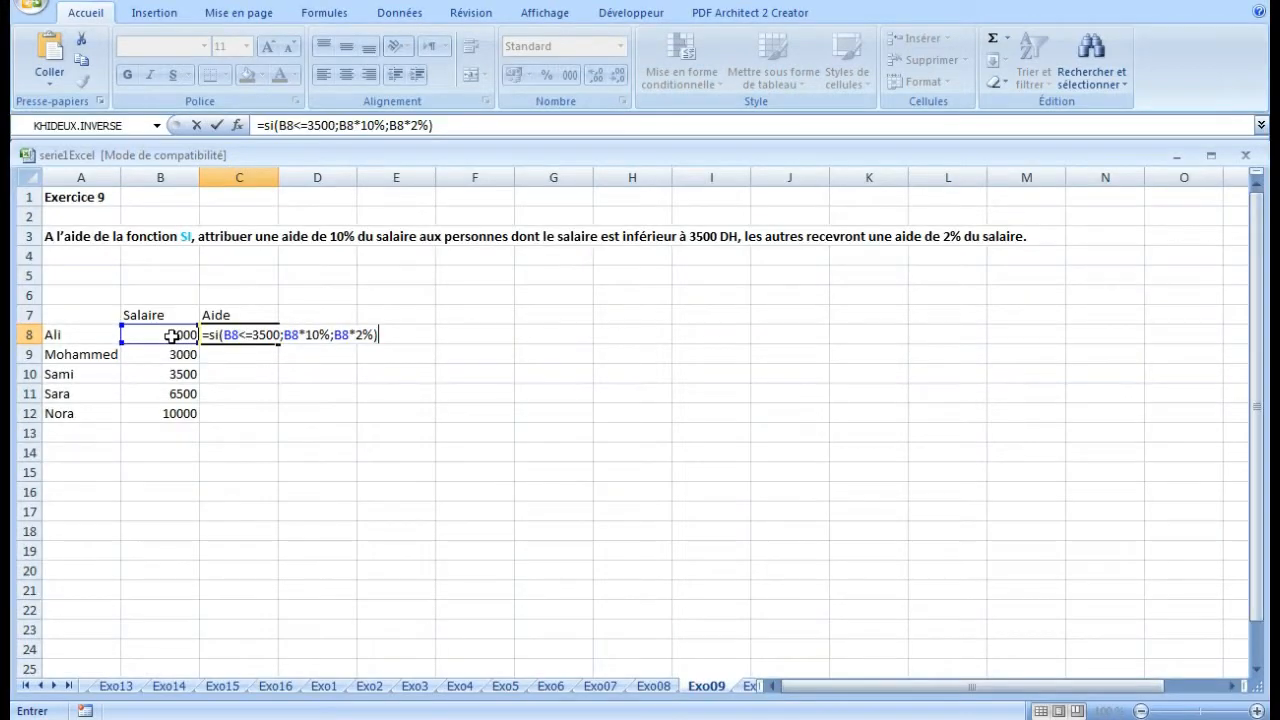
pyautogui.click(257, 368)
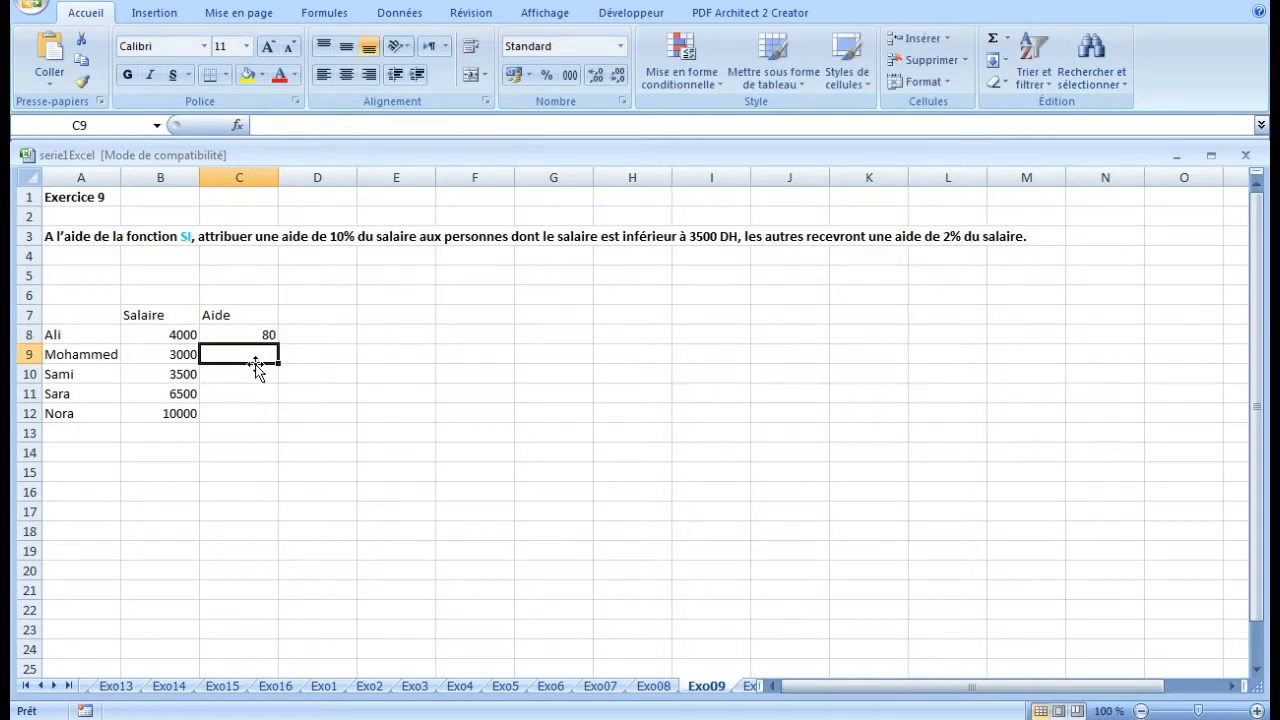
# - Fill the aid formula in C8 down to C12
pyautogui.click(251, 334)
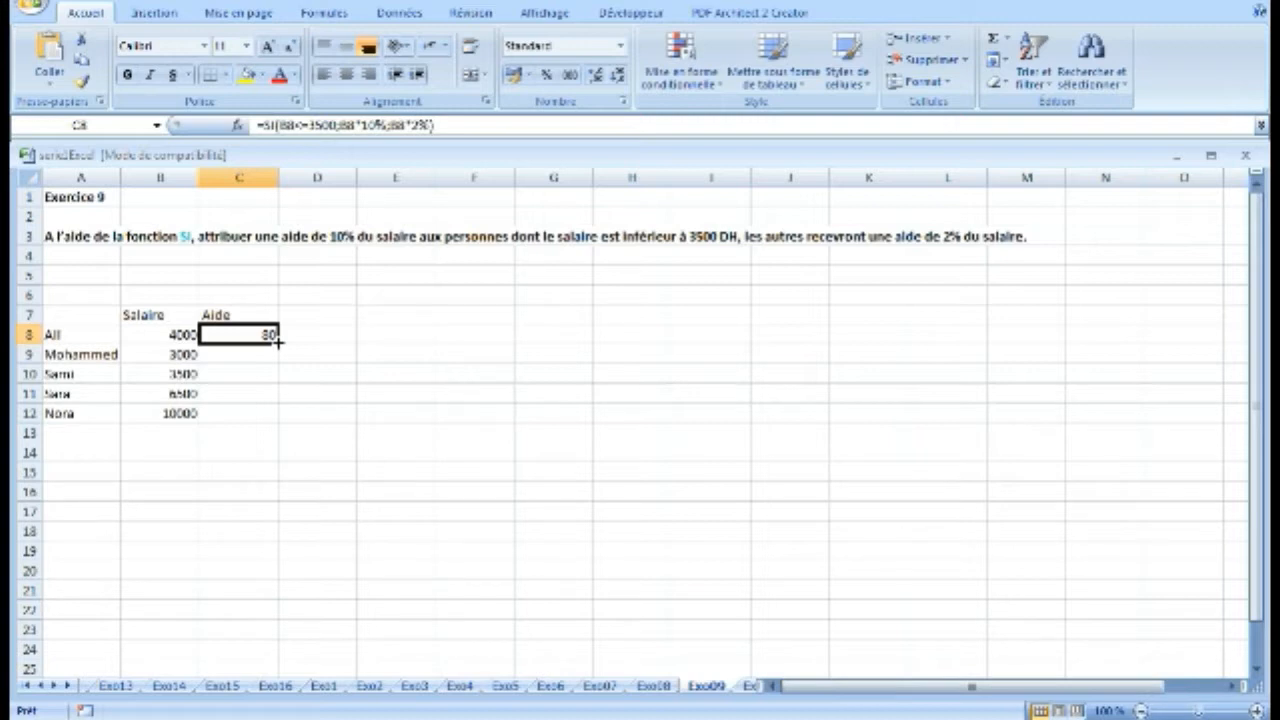
pyautogui.moveTo(277, 341); pyautogui.dragTo(277, 414)
pyautogui.click(449, 433)
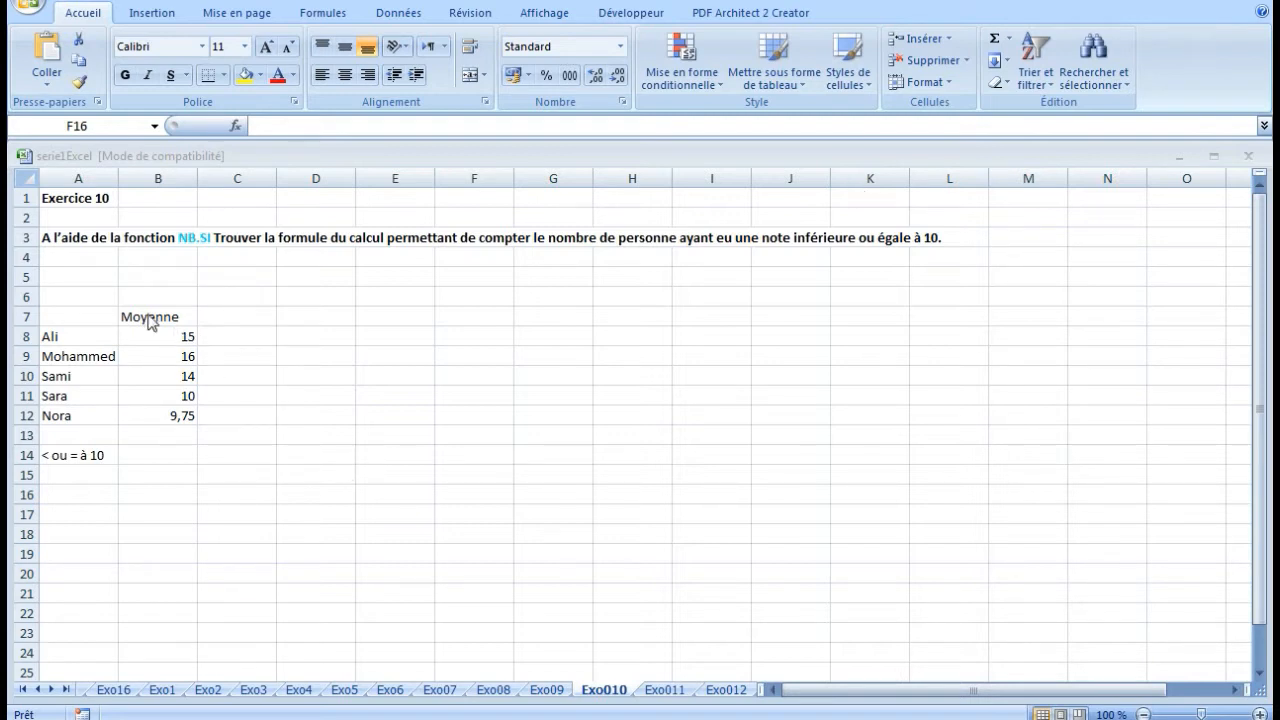
# - On the Exo010 sheet, enter =NB.SI(B8:B12;"<=10) in B14 and accept the proposed formula correction
pyautogui.click(162, 455)
pyautogui.click(162, 455)
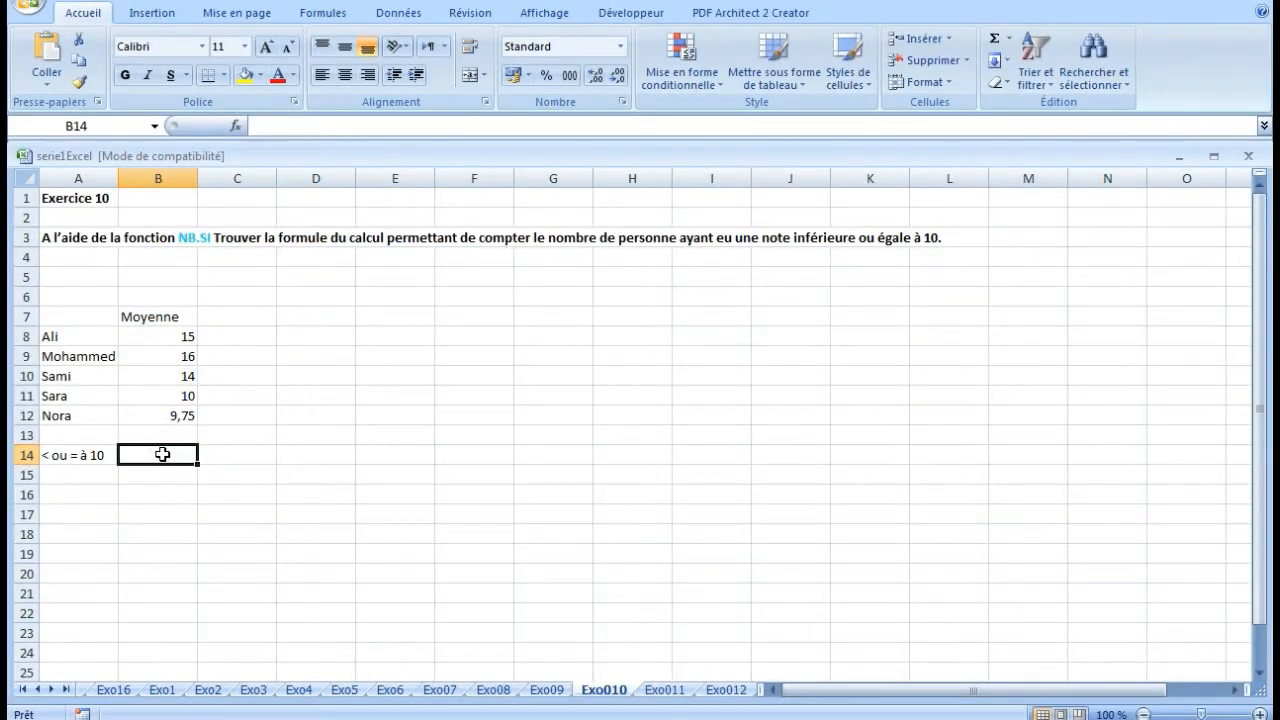
pyautogui.write('=NB.SI(')
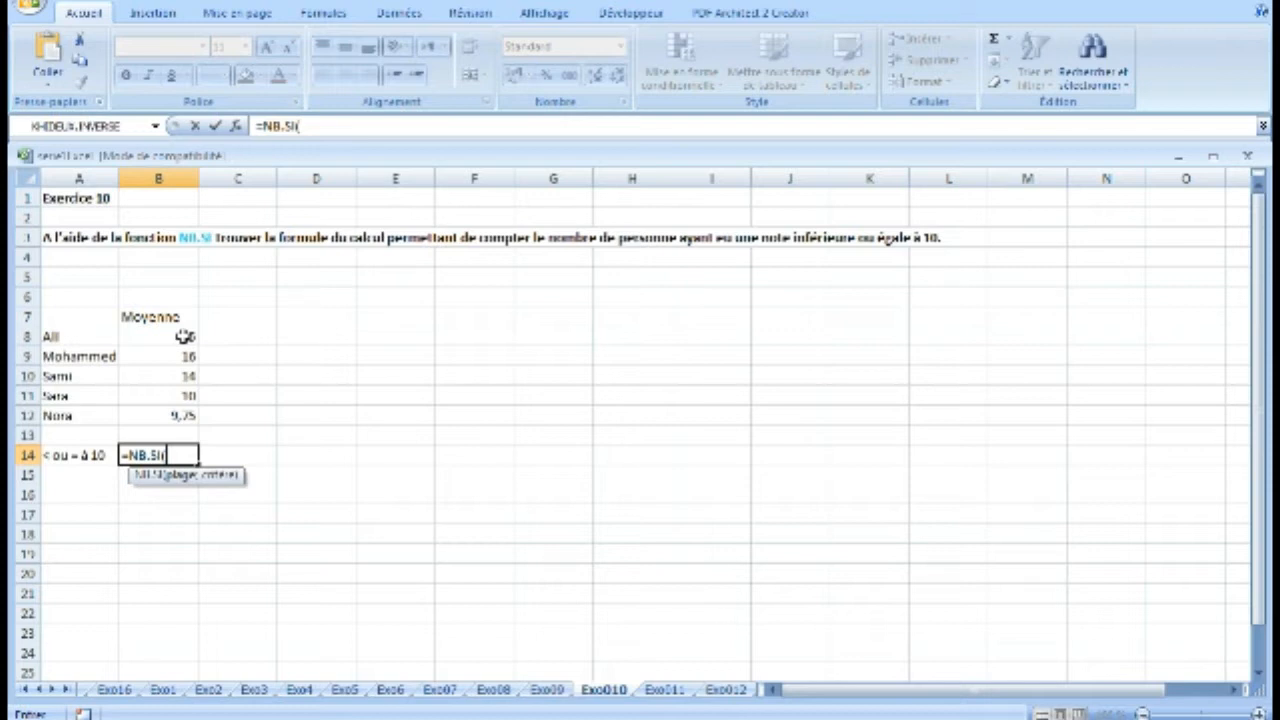
pyautogui.moveTo(183, 337); pyautogui.dragTo(185, 412)
pyautogui.write(';')
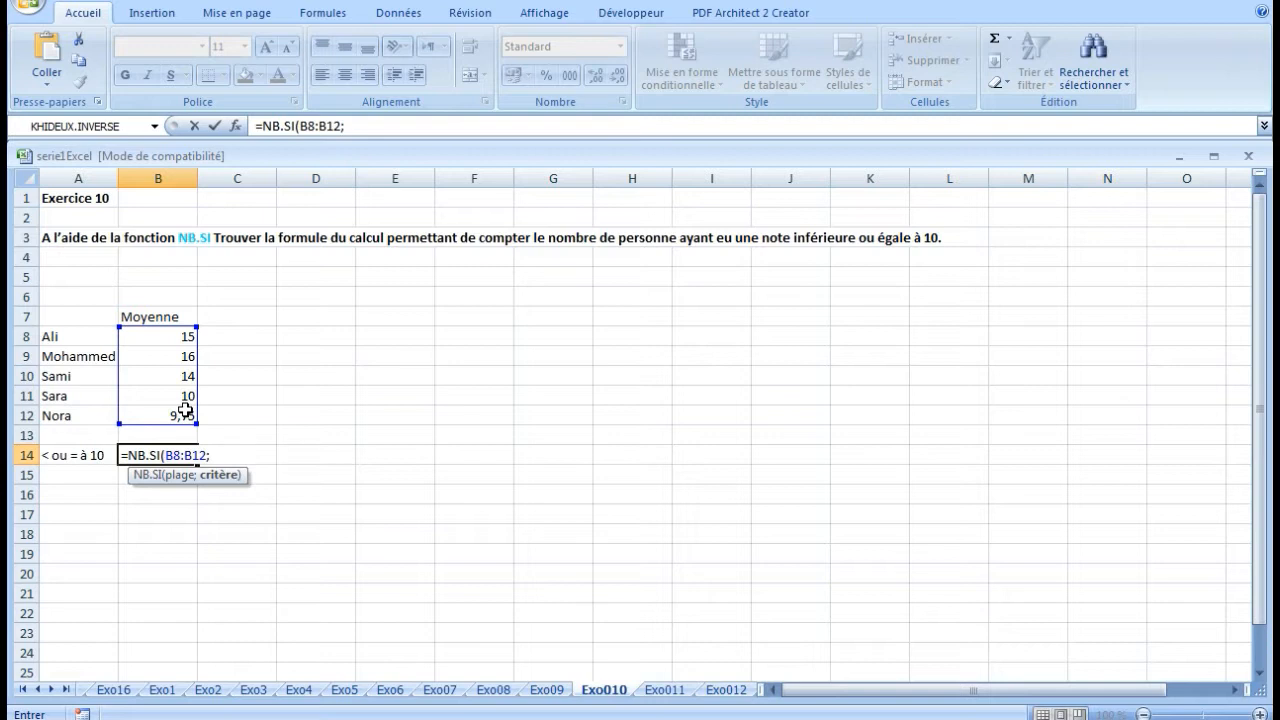
pyautogui.write('"')
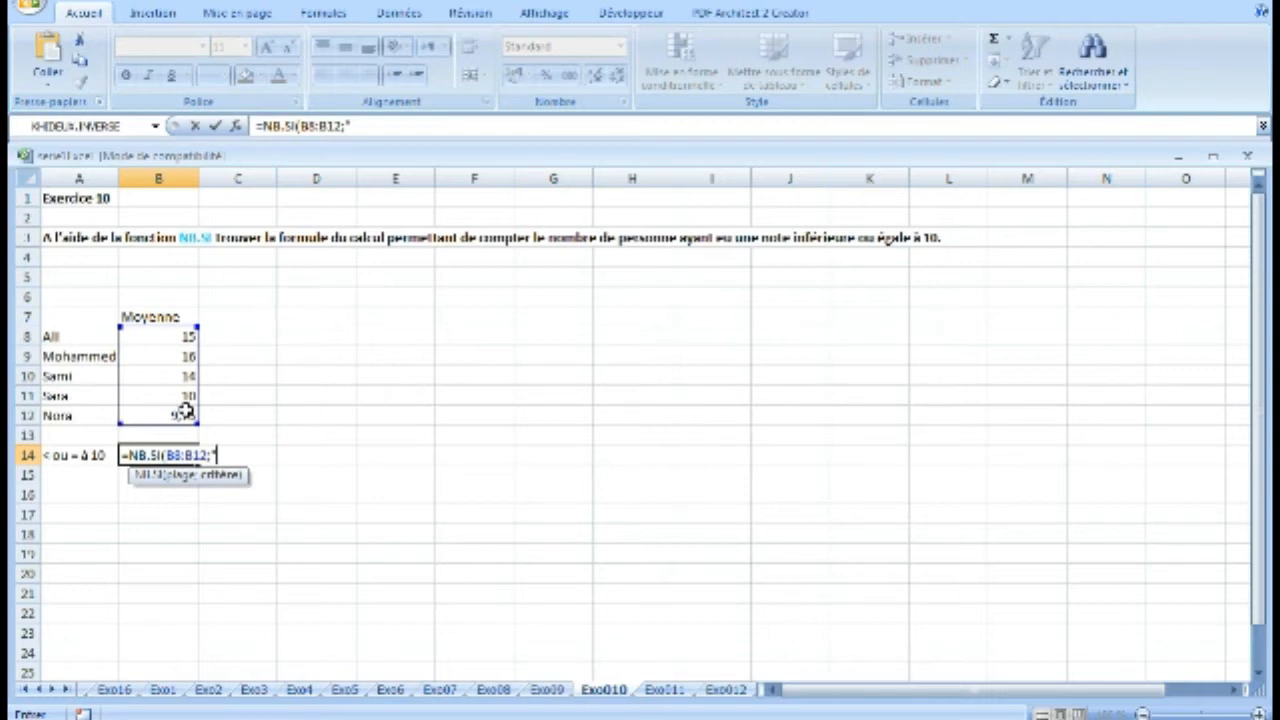
pyautogui.write('<=10')
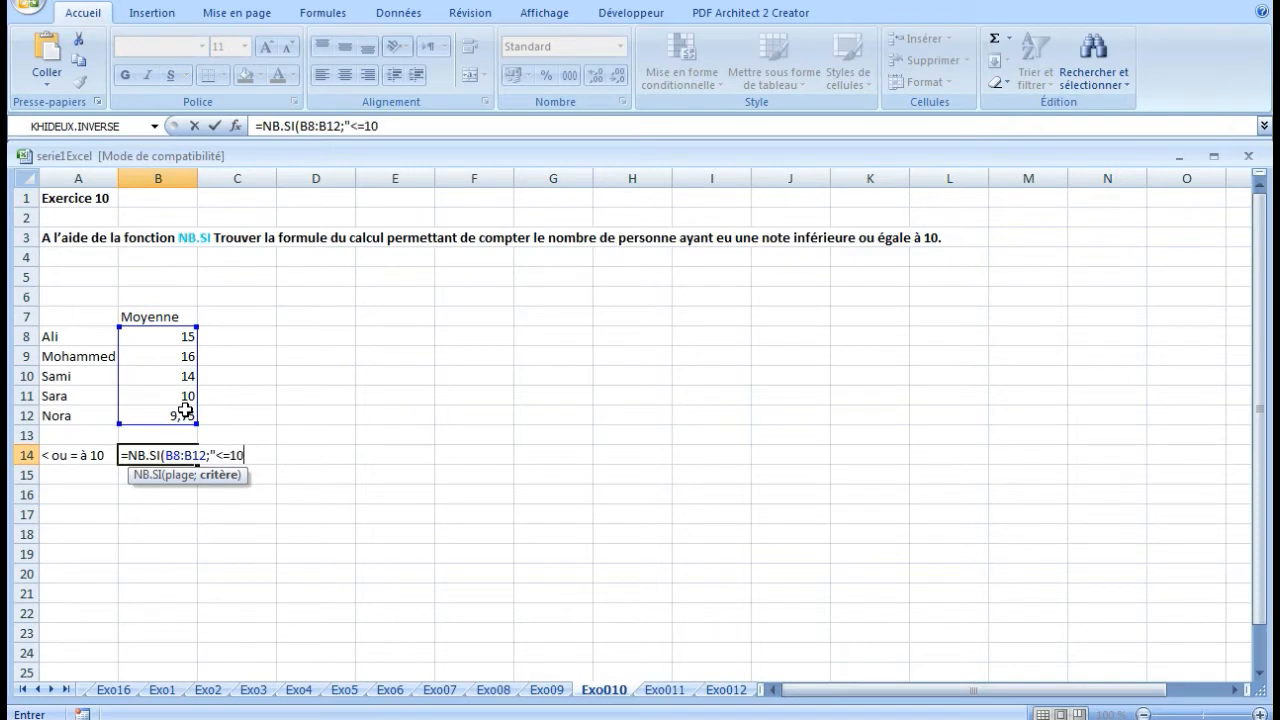
pyautogui.write(')')
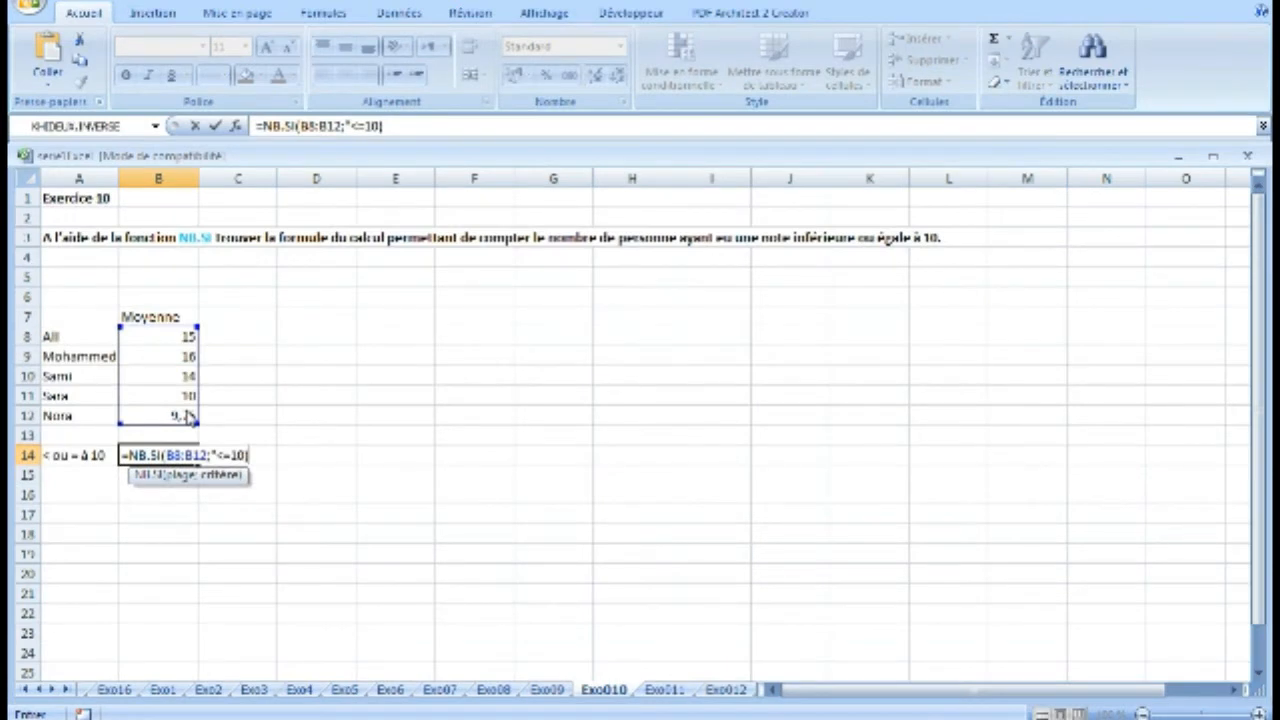
pyautogui.press('Return')
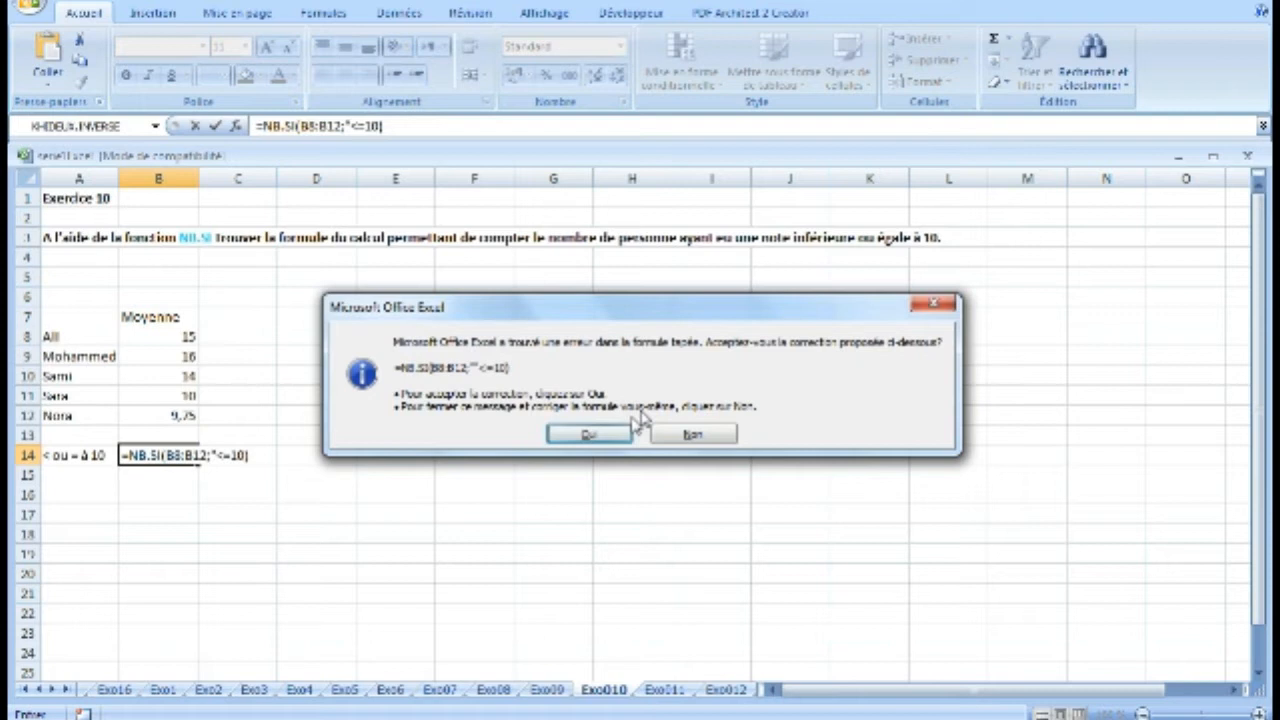
pyautogui.click(604, 438)
# - Fix the quotation marks around the criterion in B14 to make the formula =NB.SI(B8:B12;"<=10")
pyautogui.doubleClick(178, 456)
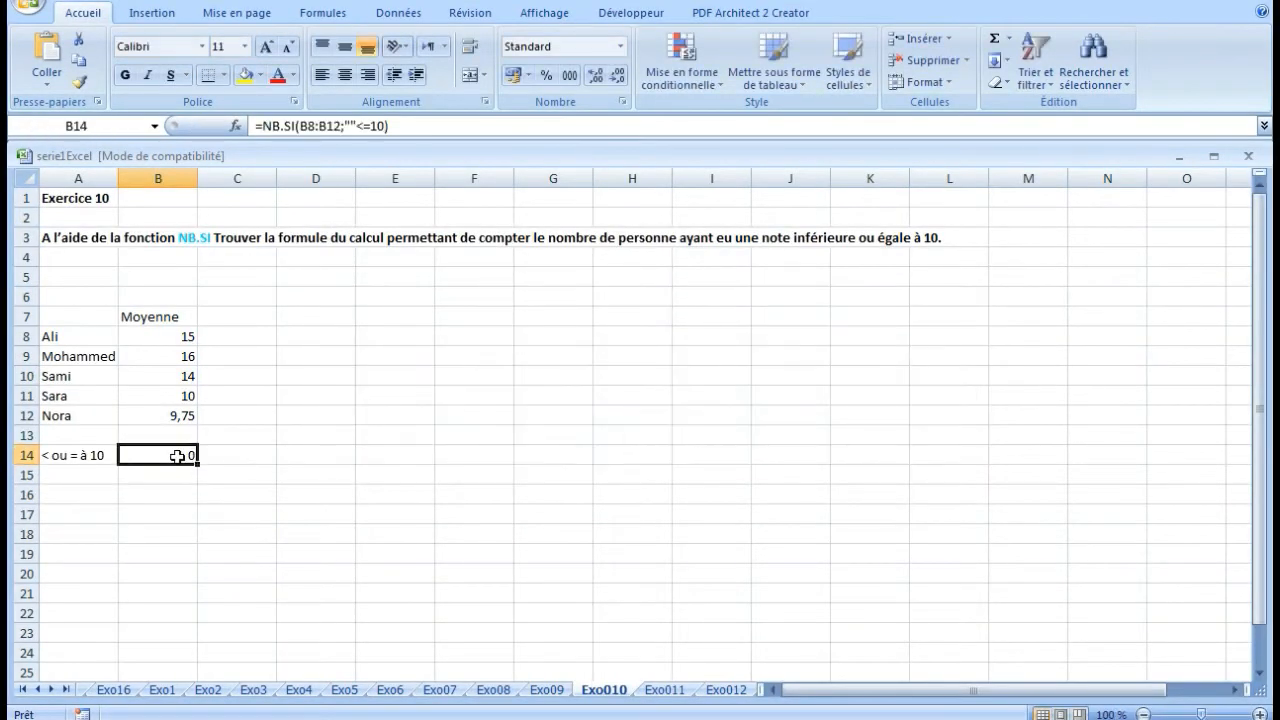
pyautogui.click(225, 457)
pyautogui.press('BackSpace')
pyautogui.press('Right')
pyautogui.press('Right')
pyautogui.press('Right')
pyautogui.press('Right')
pyautogui.write('"')
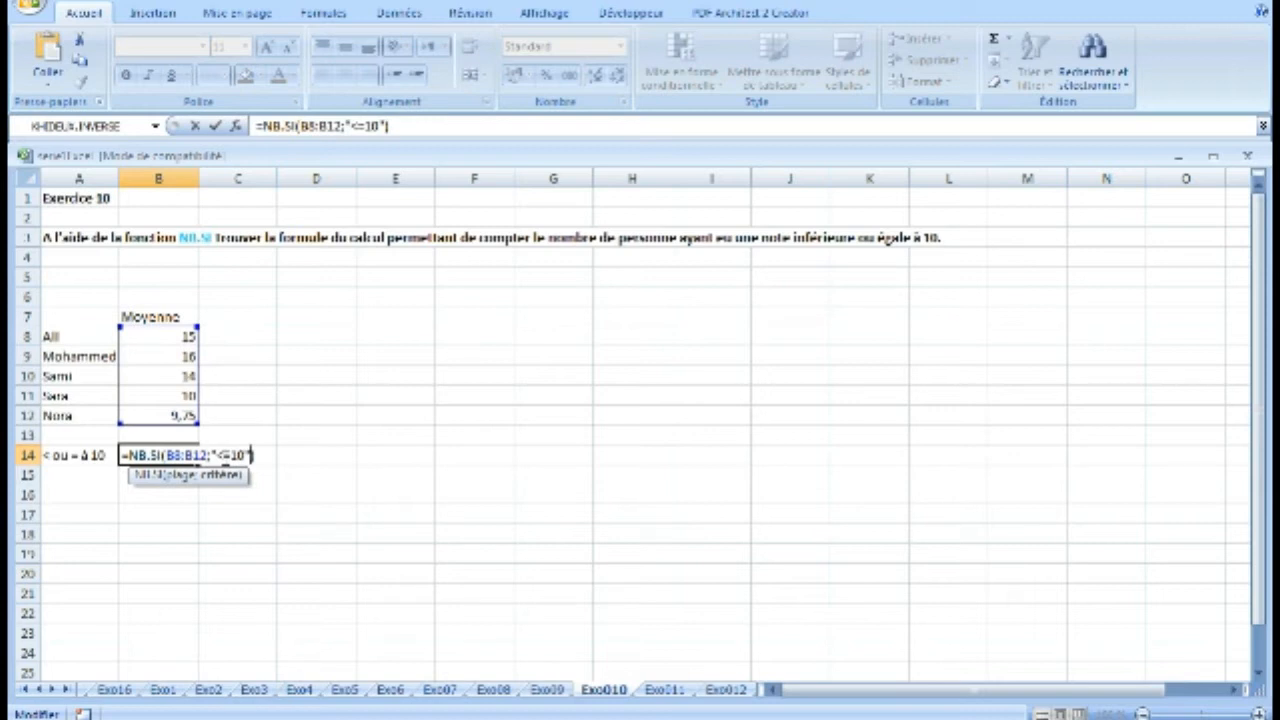
pyautogui.press('Return')
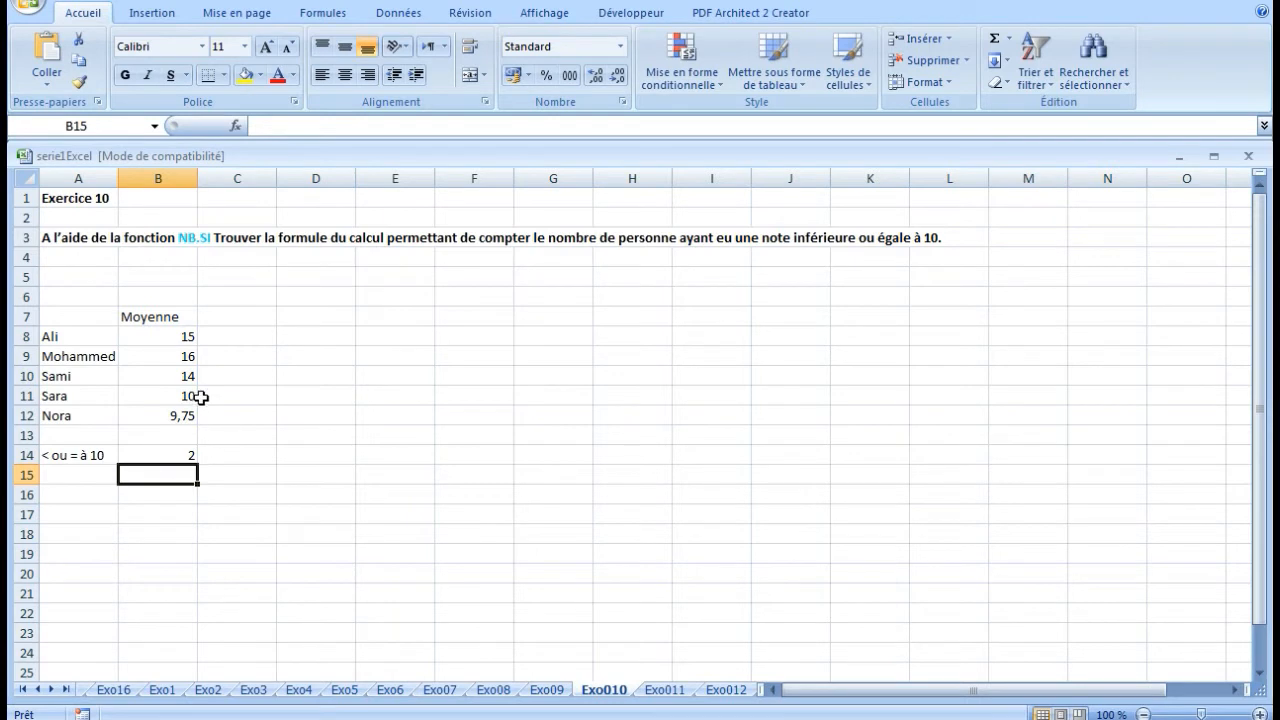